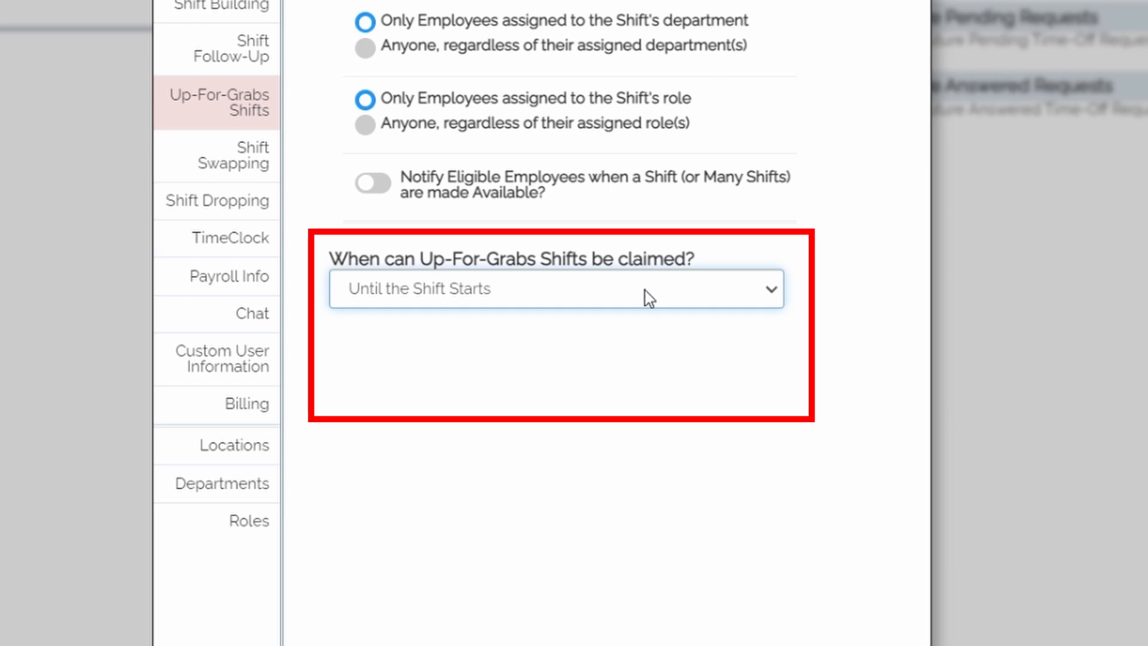
Set Up-For-Grabs shifts to be claimable on a Custom limit of 30 Minute(s) After Shift Start, and save the company settings
click(629, 341)
click(623, 359)
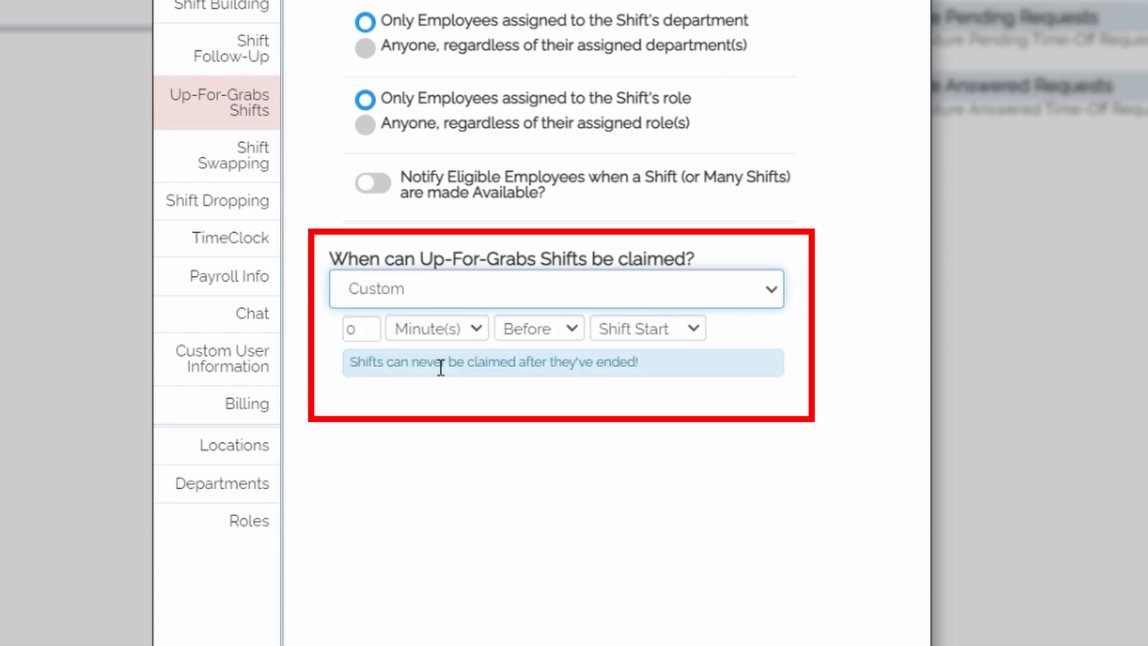
click(381, 339)
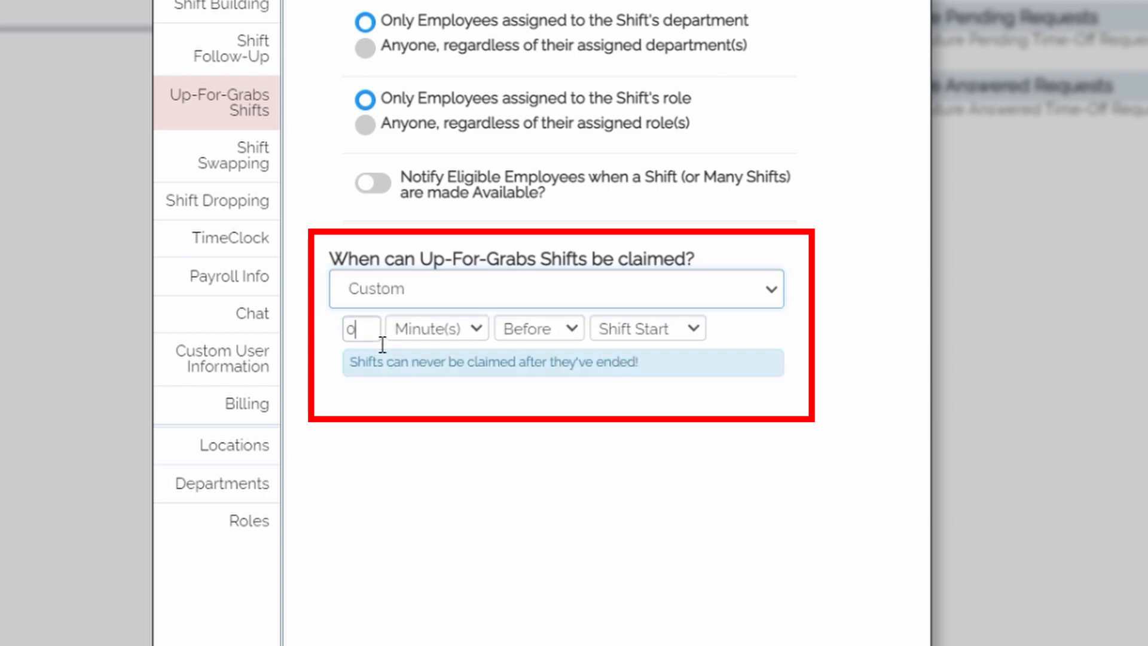
double_click(382, 342)
text(30)
key(Tab)
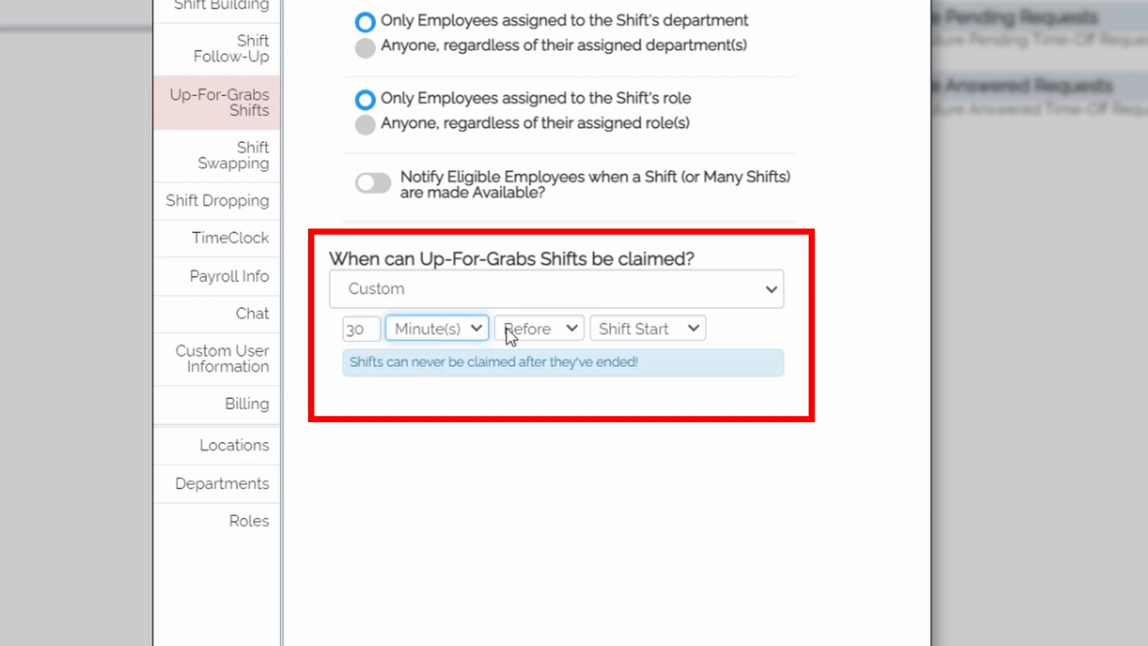
key(Tab)
key(Down)
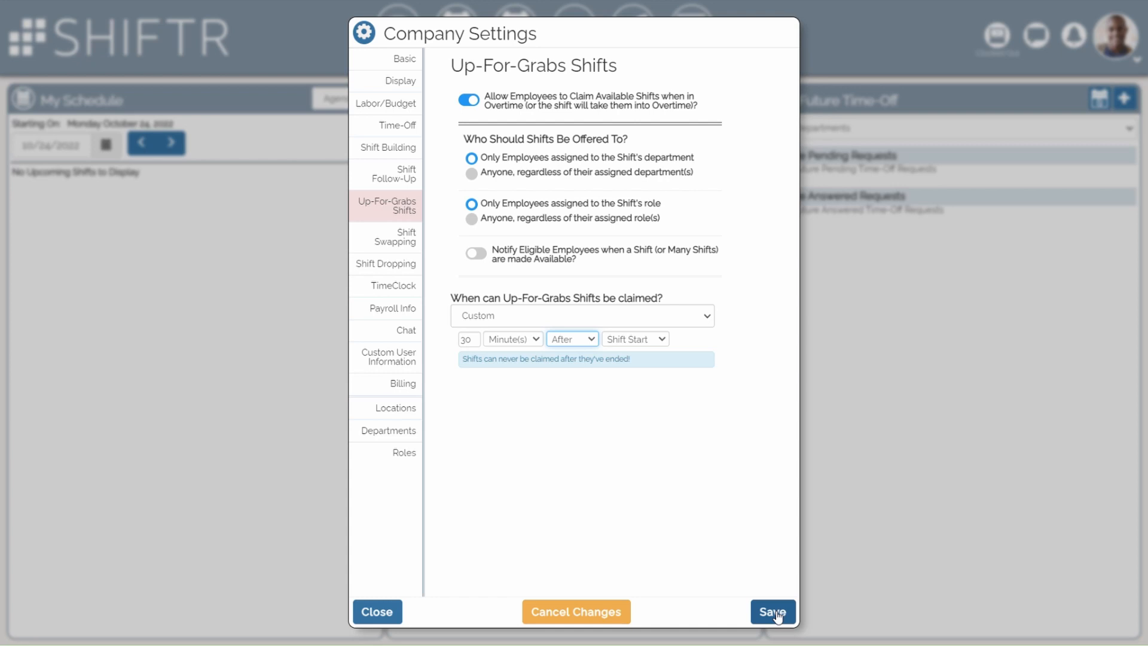
click(775, 612)
click(377, 612)
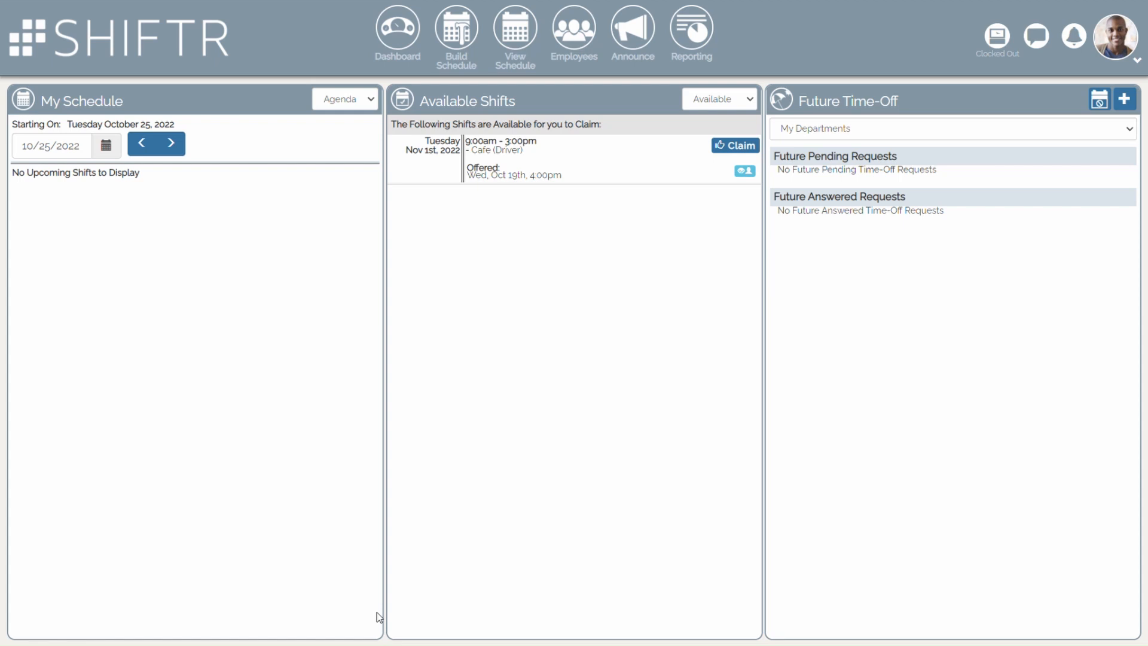
Go to the schedule builder and display Saturday, November 12, 2022
click(472, 41)
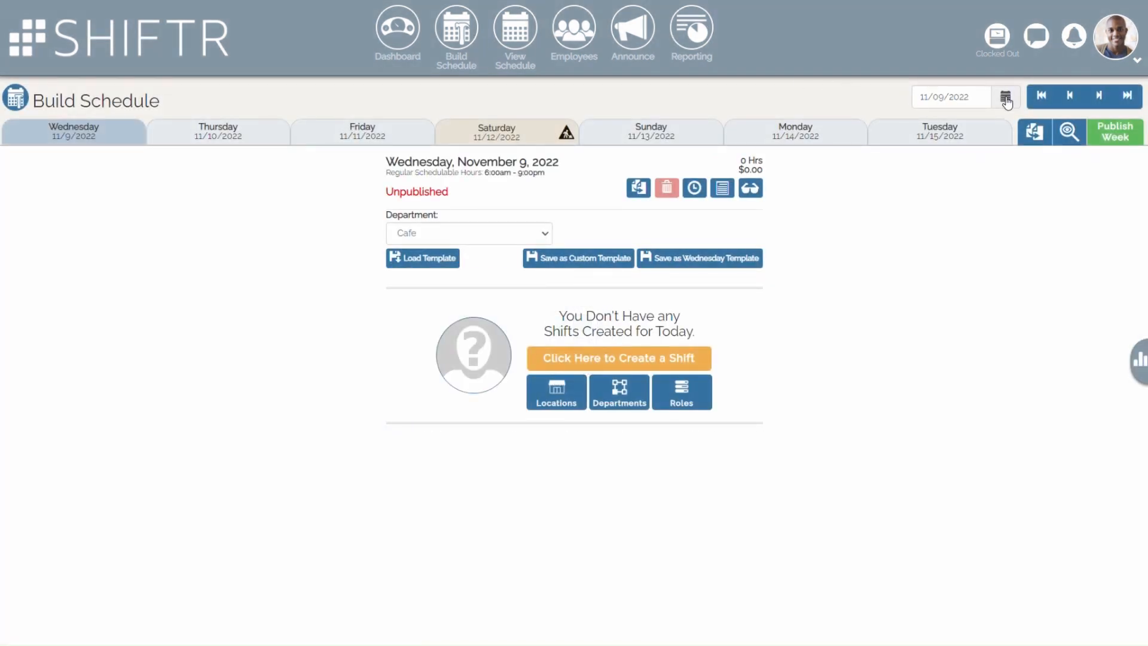
click(1004, 95)
click(950, 210)
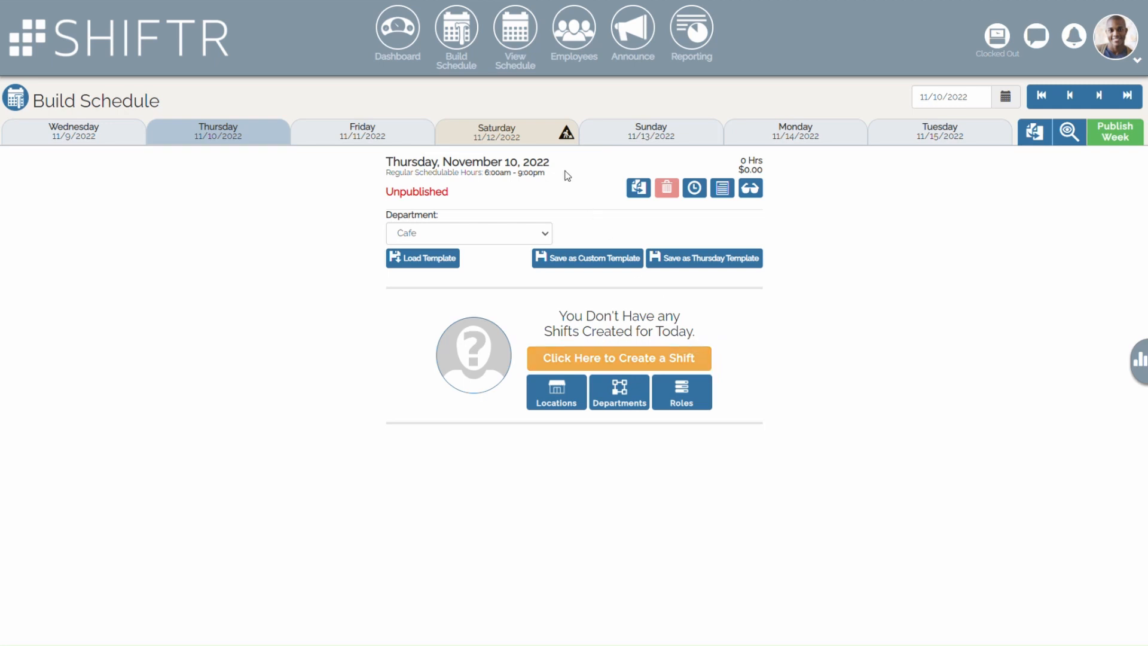
click(546, 139)
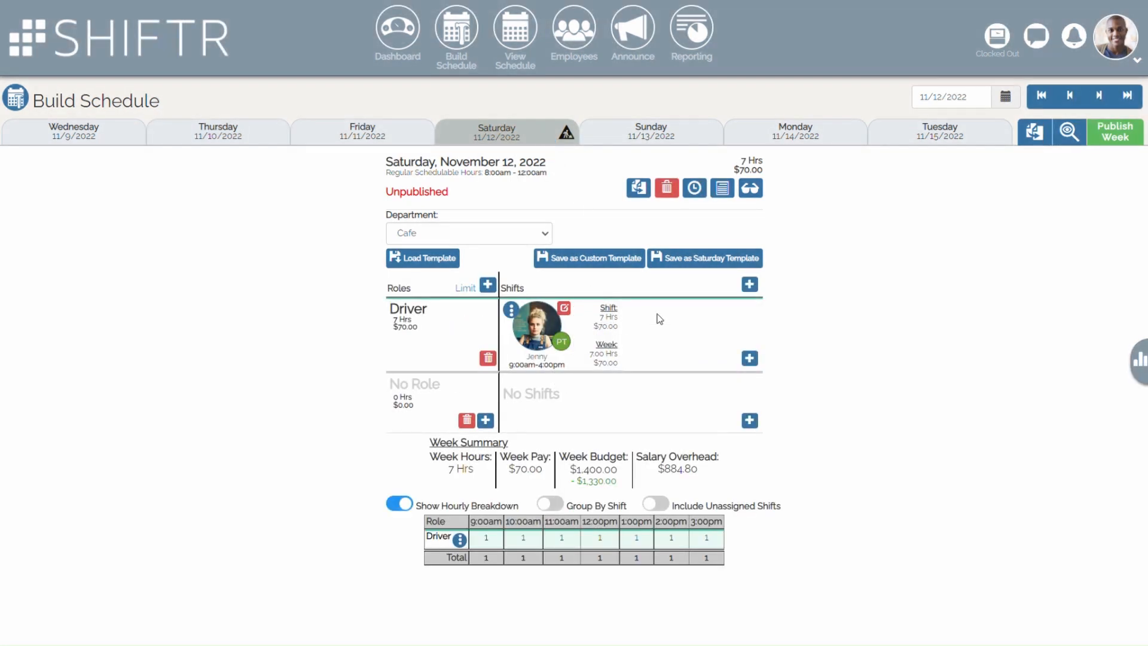
Set up a new Driver shift from 09:00AM to 04:00PM in the Cafe department and view who is eligible for it
click(750, 358)
click(574, 159)
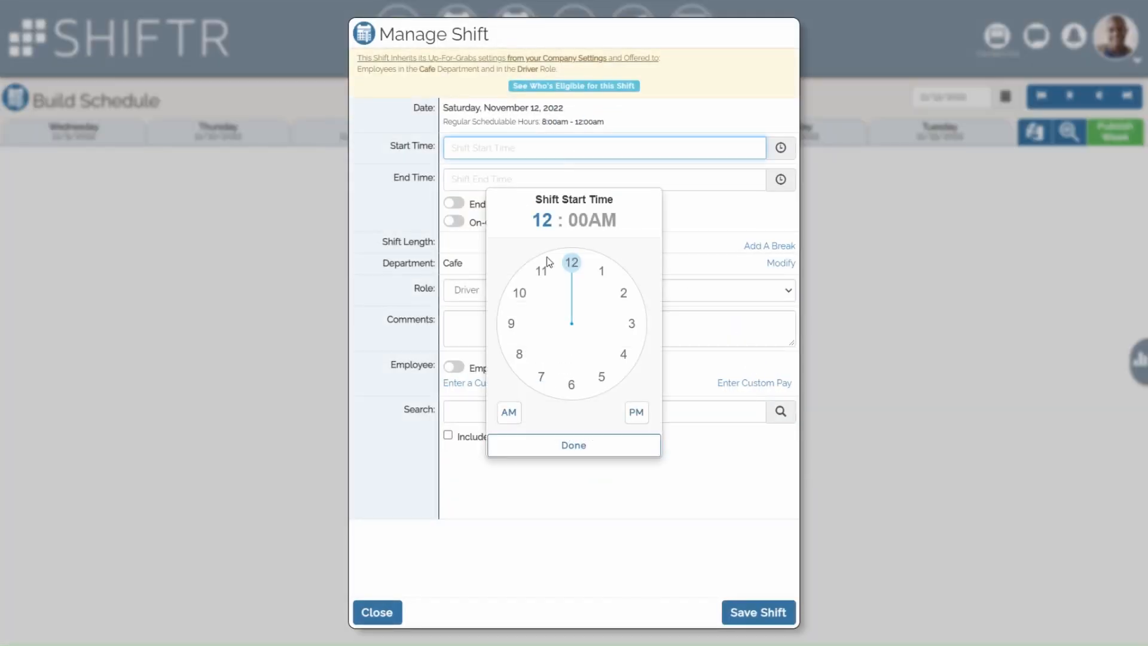
click(513, 323)
click(560, 444)
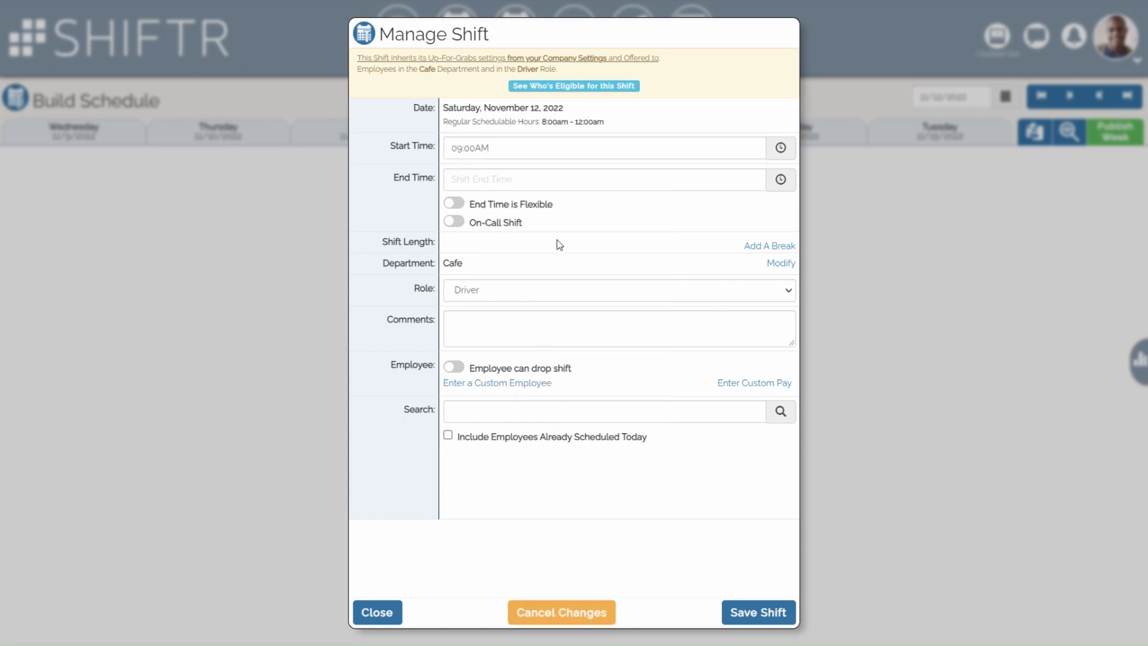
click(558, 181)
click(625, 355)
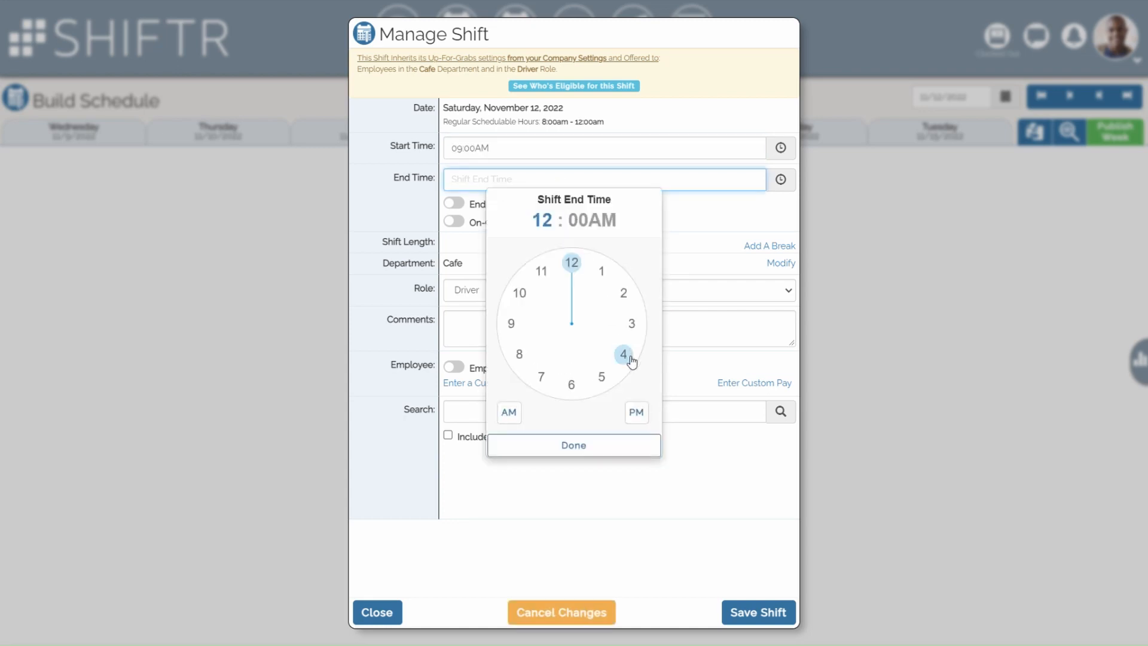
click(637, 412)
click(638, 445)
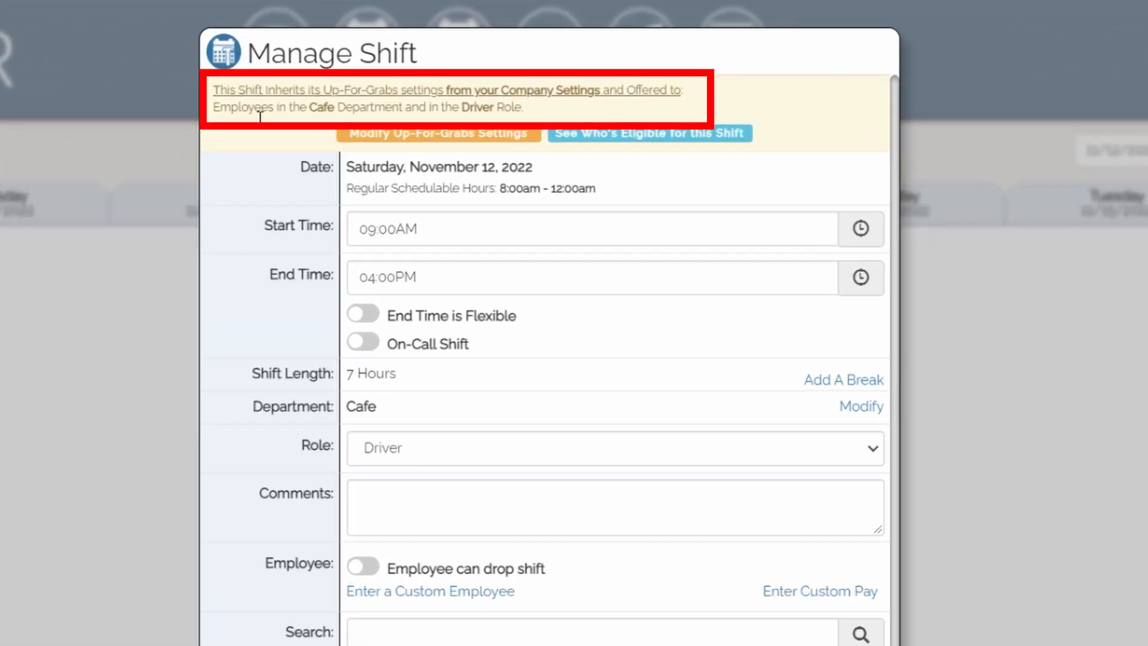
click(709, 141)
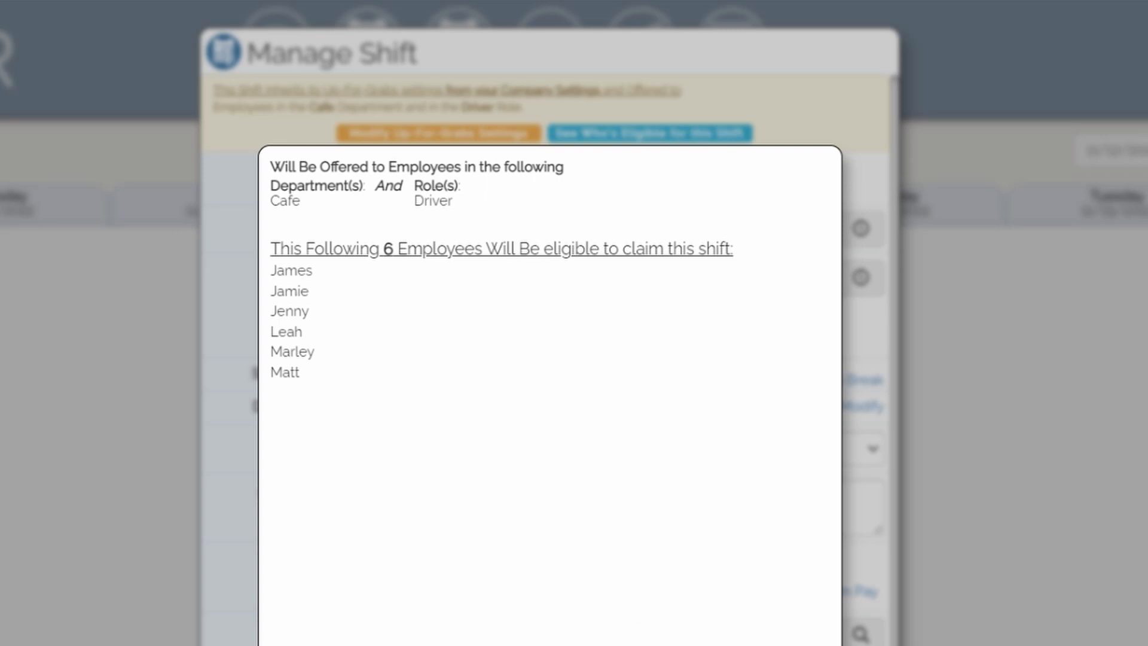
key(Escape)
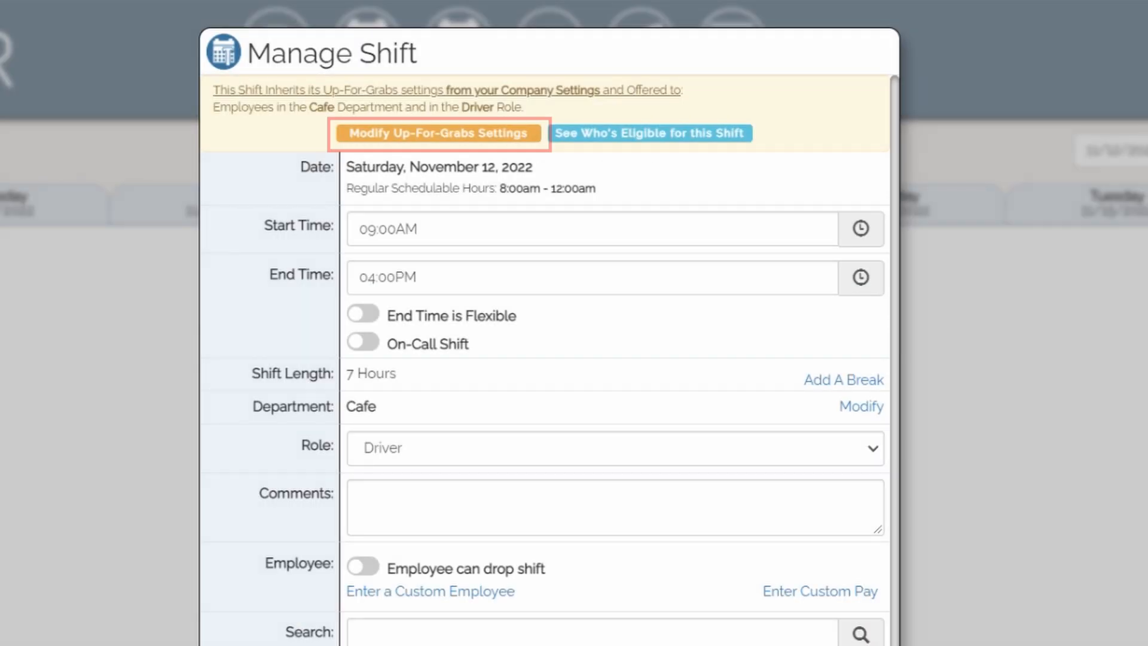
Extend the shift's Up-For-Grabs offer to the Manager Role as well, and review the employees eligible for it
click(456, 137)
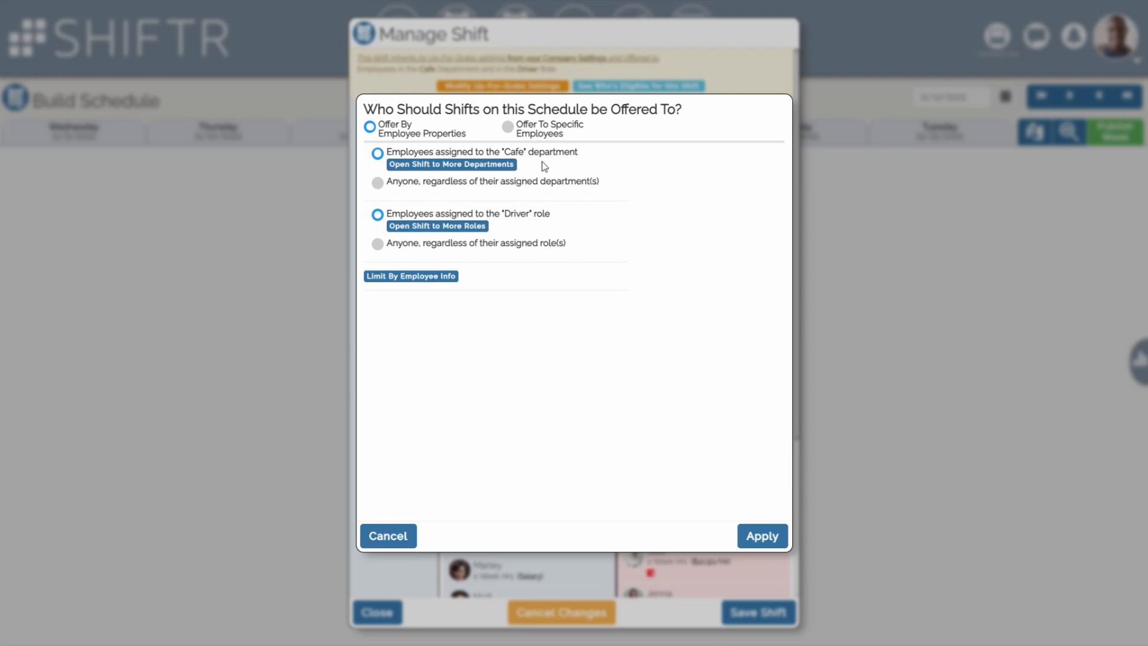
click(483, 230)
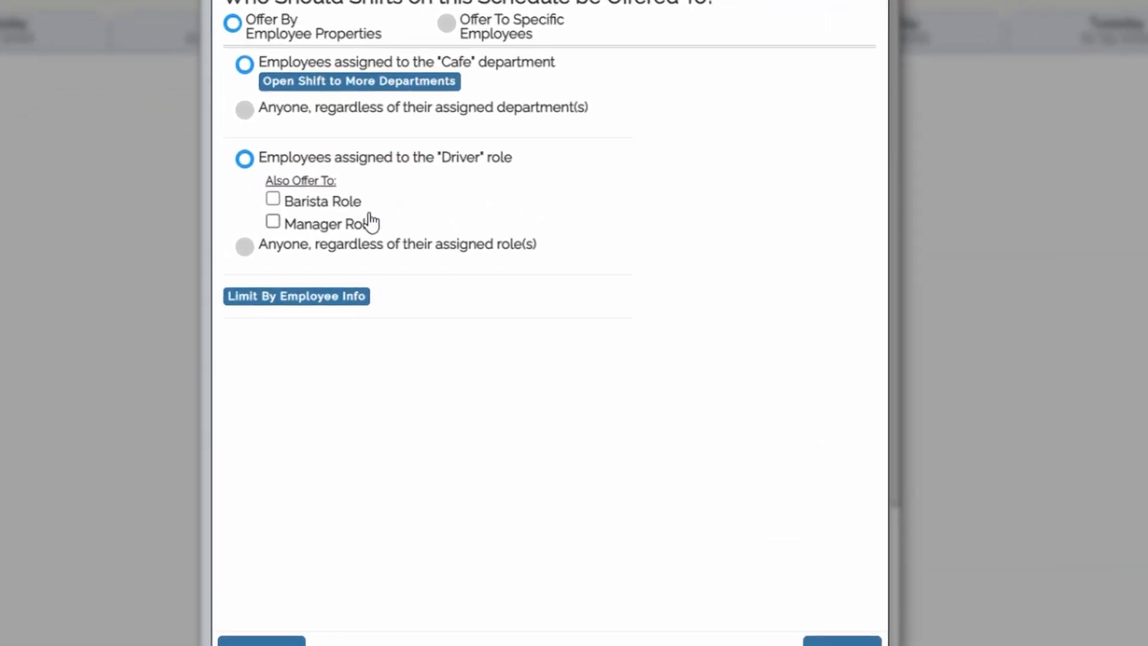
click(316, 232)
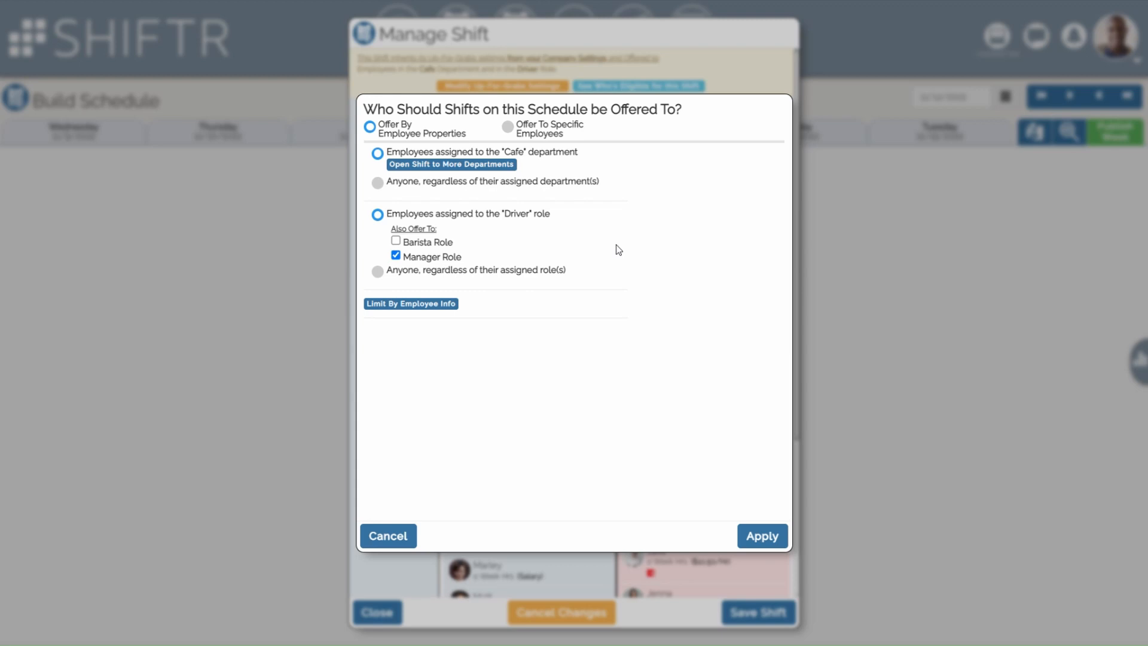
click(760, 541)
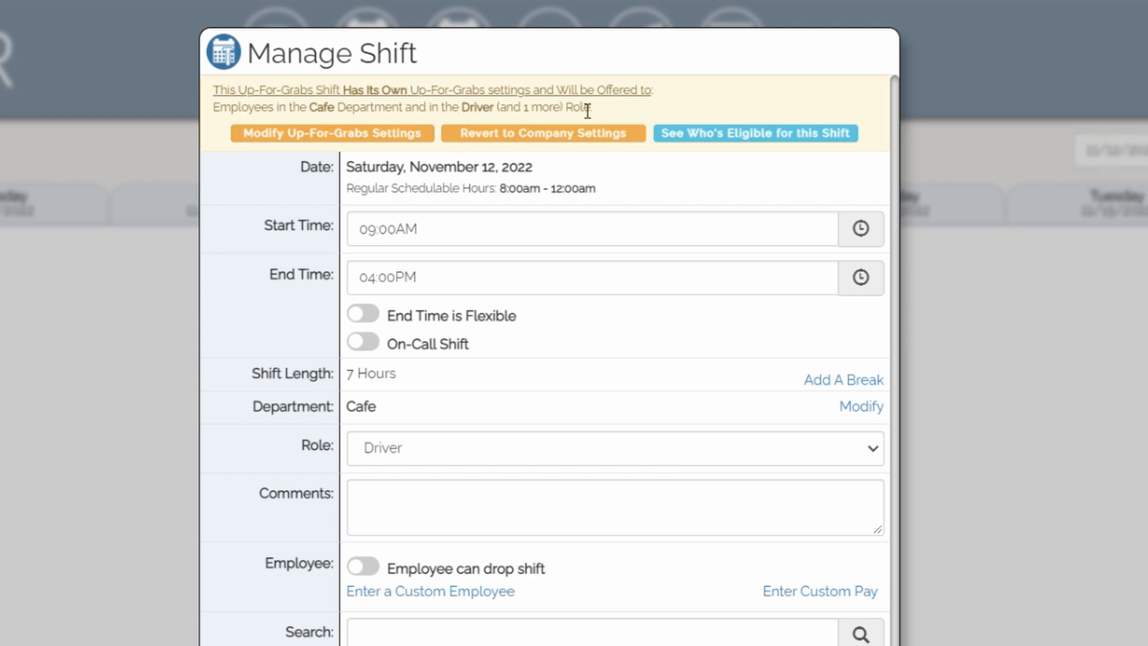
click(745, 135)
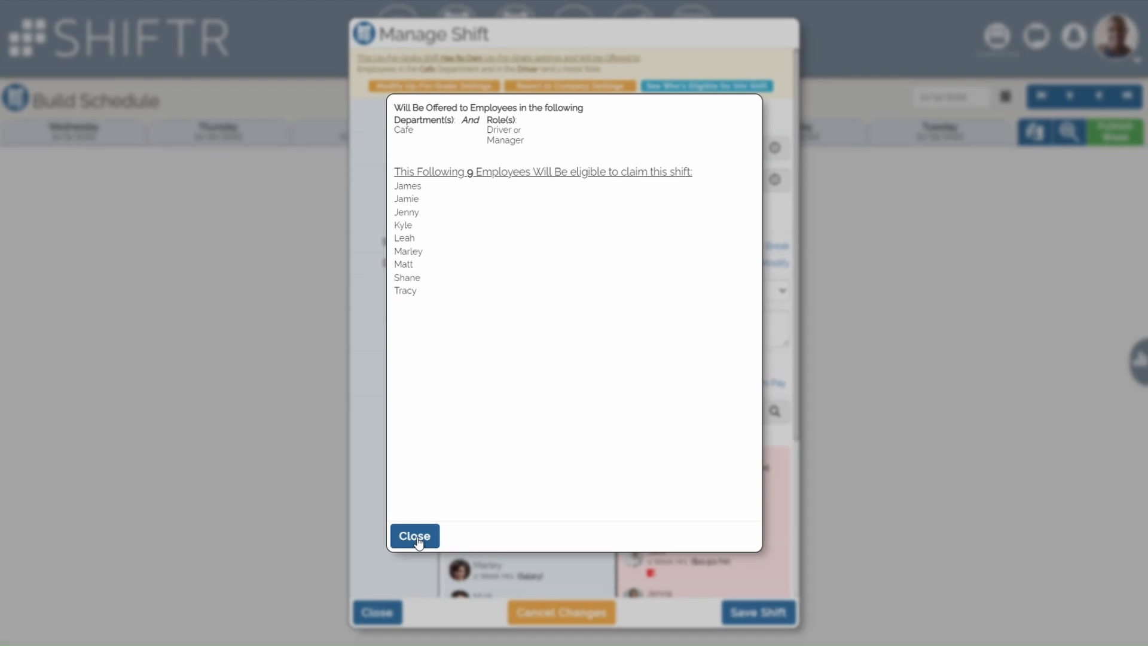
click(417, 541)
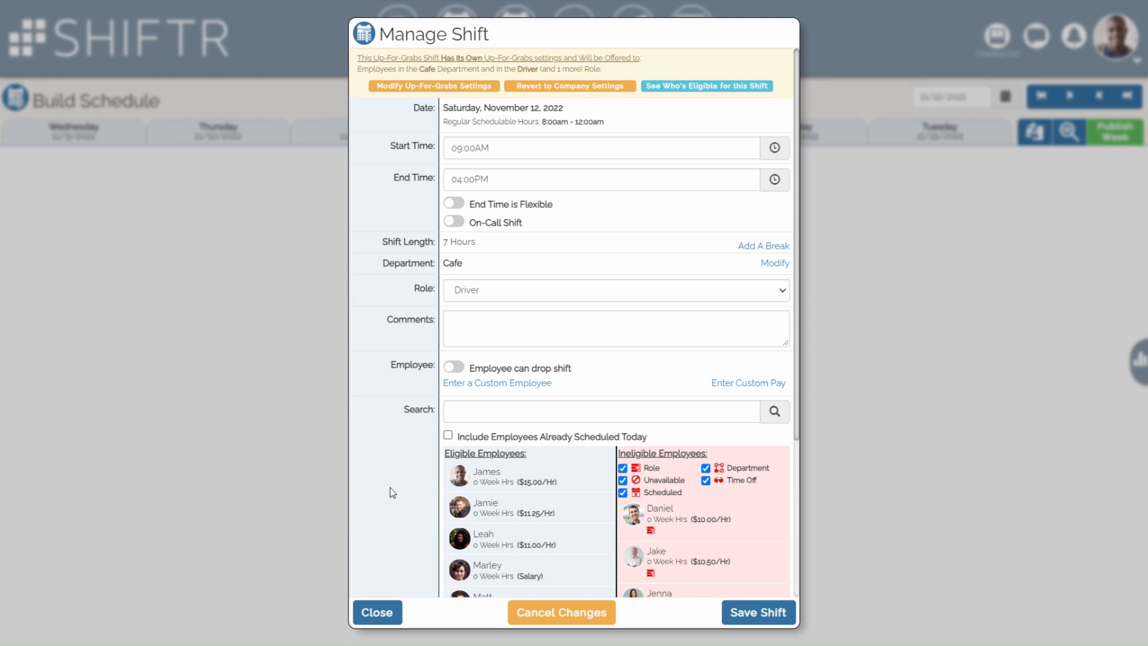
Limit the shift's offer to employees whose Has Food Handler Permit value is Yes, and review who is eligible
click(500, 90)
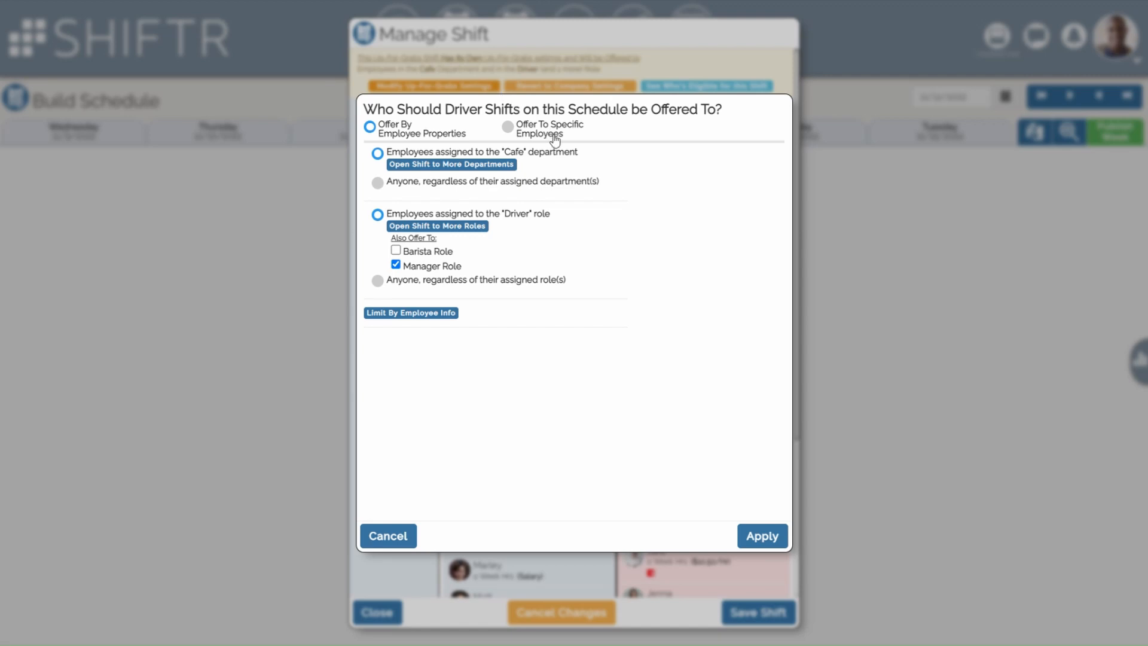
click(454, 314)
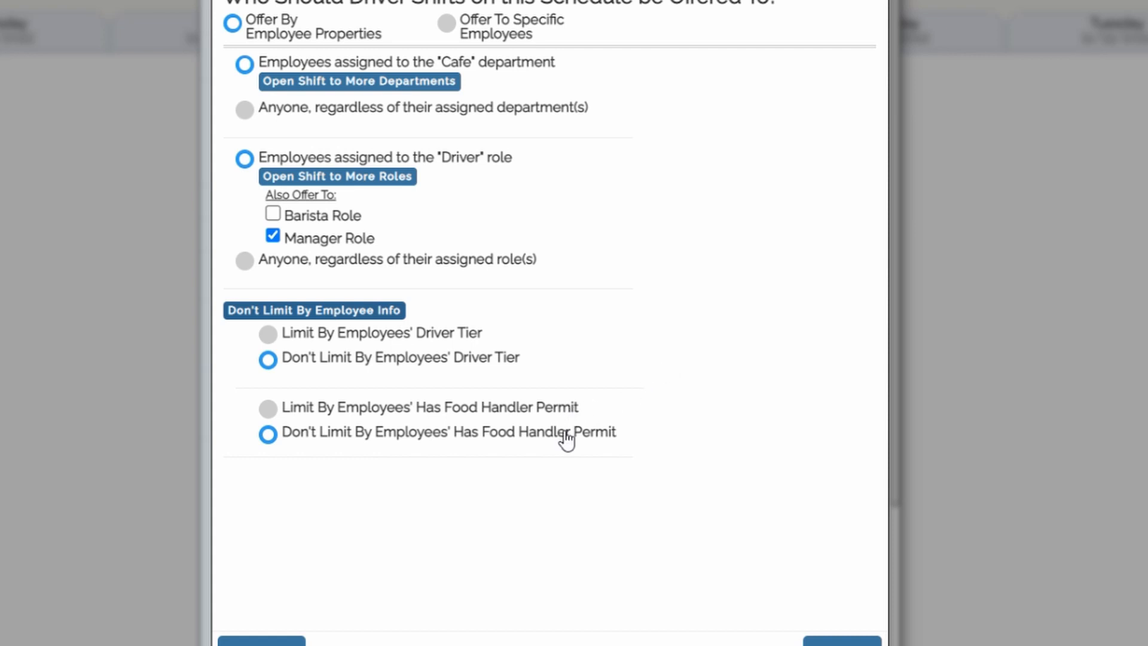
click(459, 412)
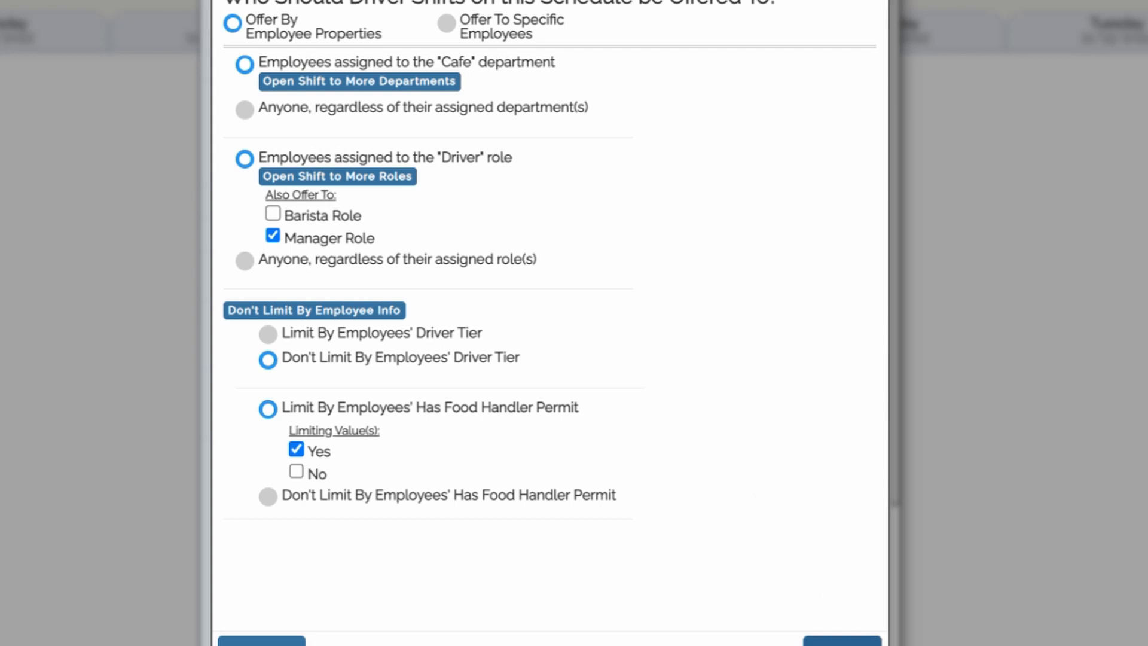
click(842, 641)
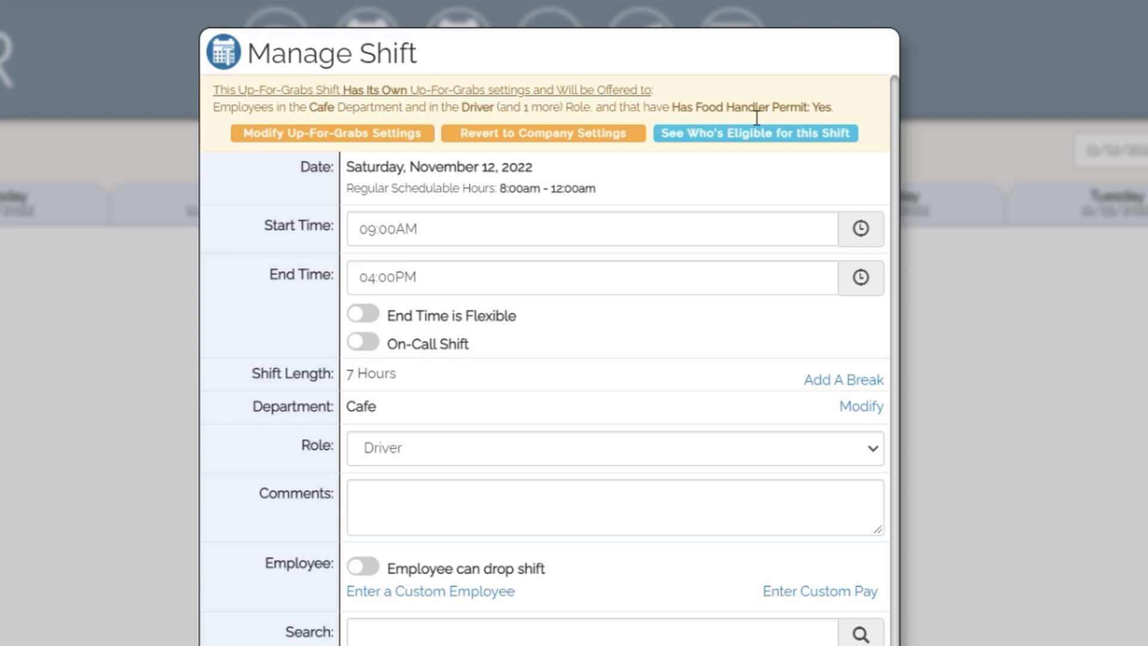
click(843, 141)
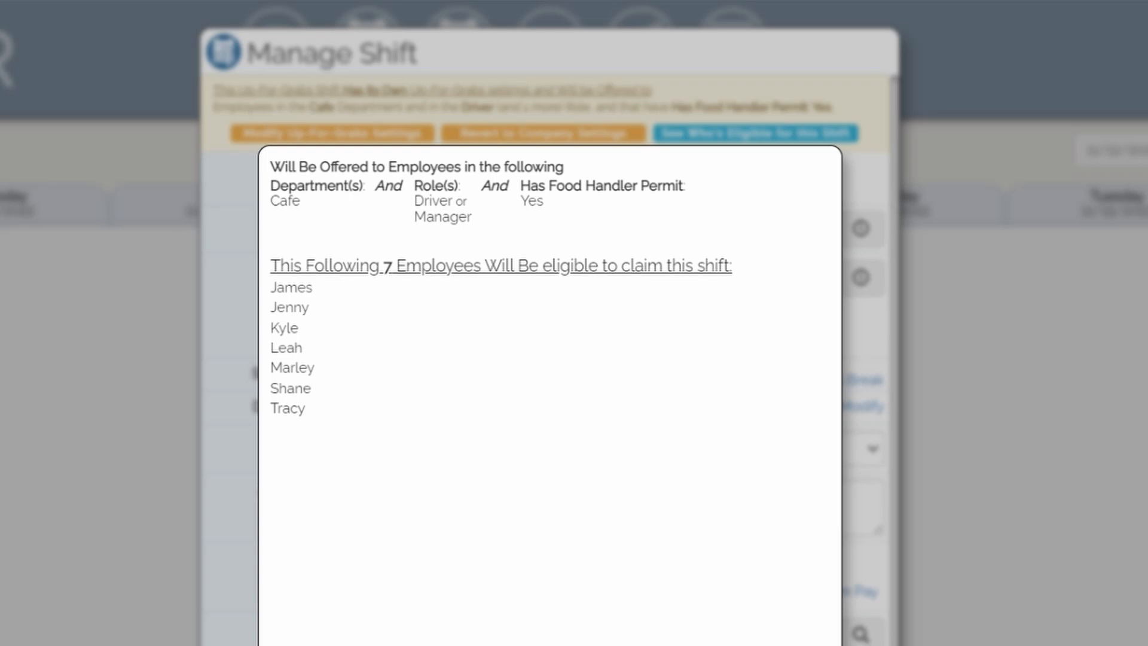
key(Escape)
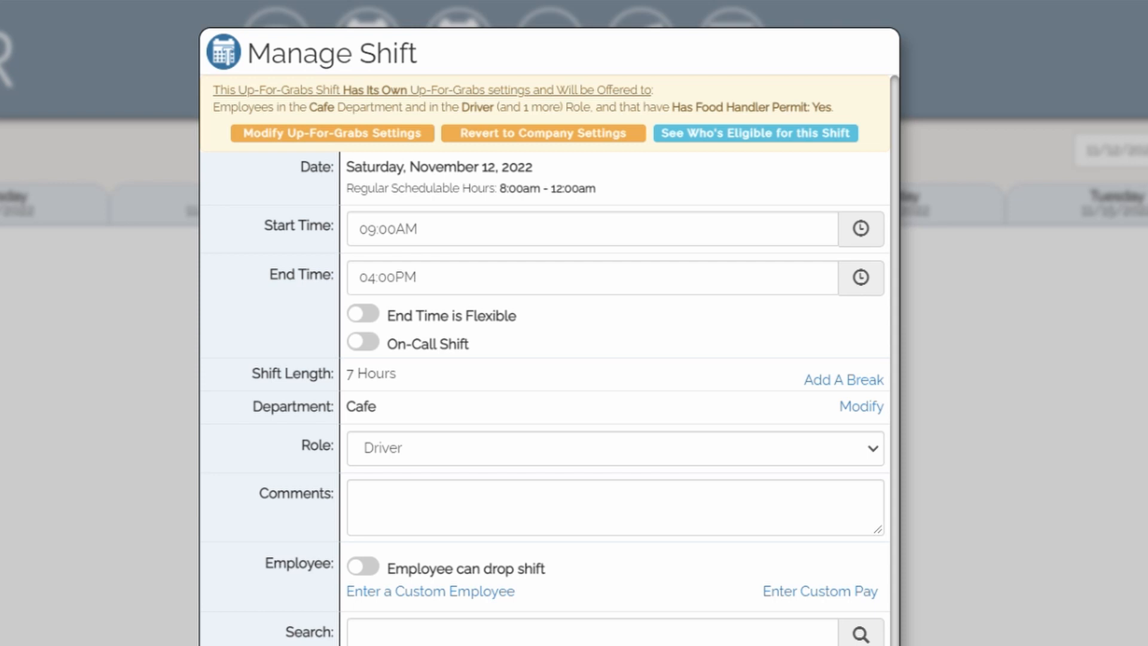
Offer the shift only to the second, fourth and seventh employees in the specific employees list, and check the eligible list
click(432, 136)
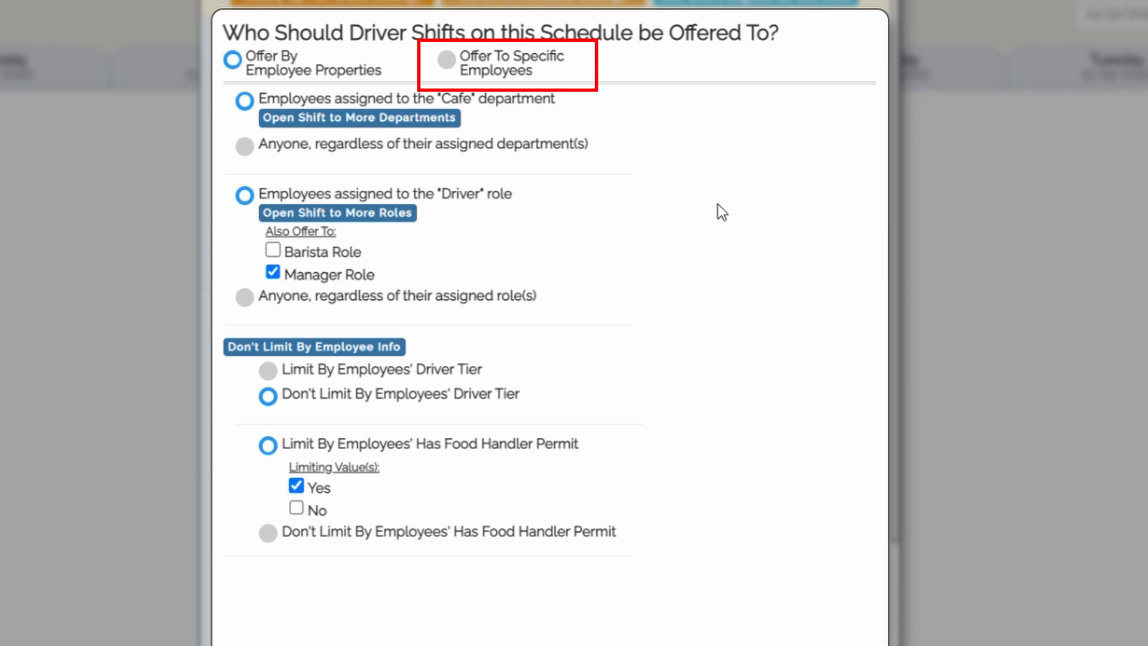
click(503, 71)
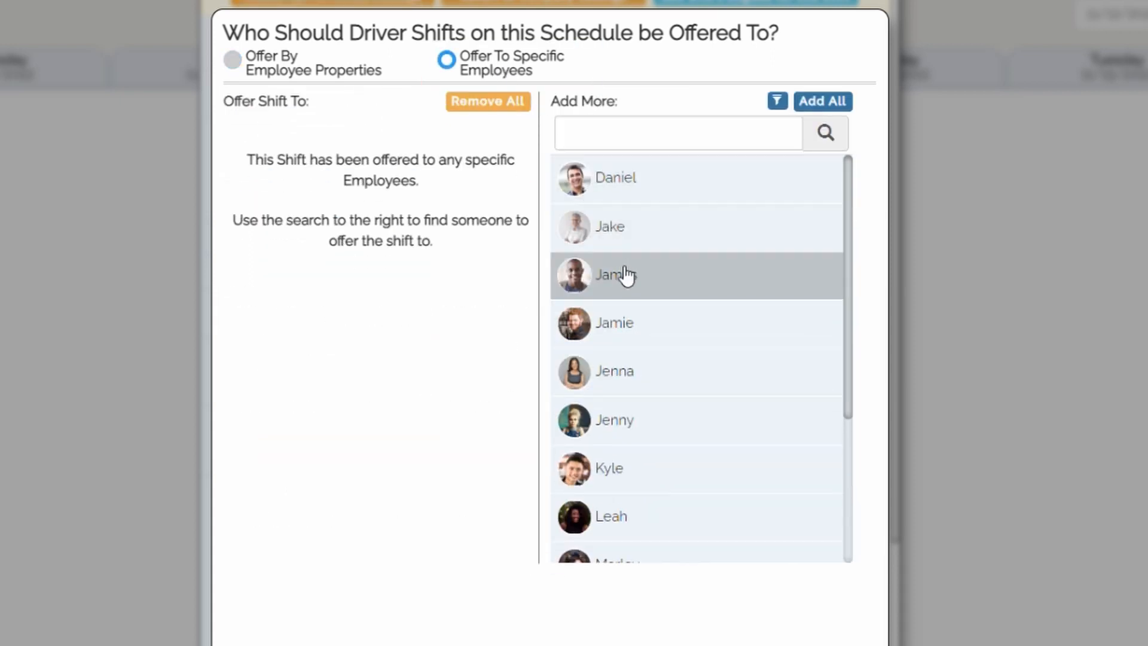
click(619, 236)
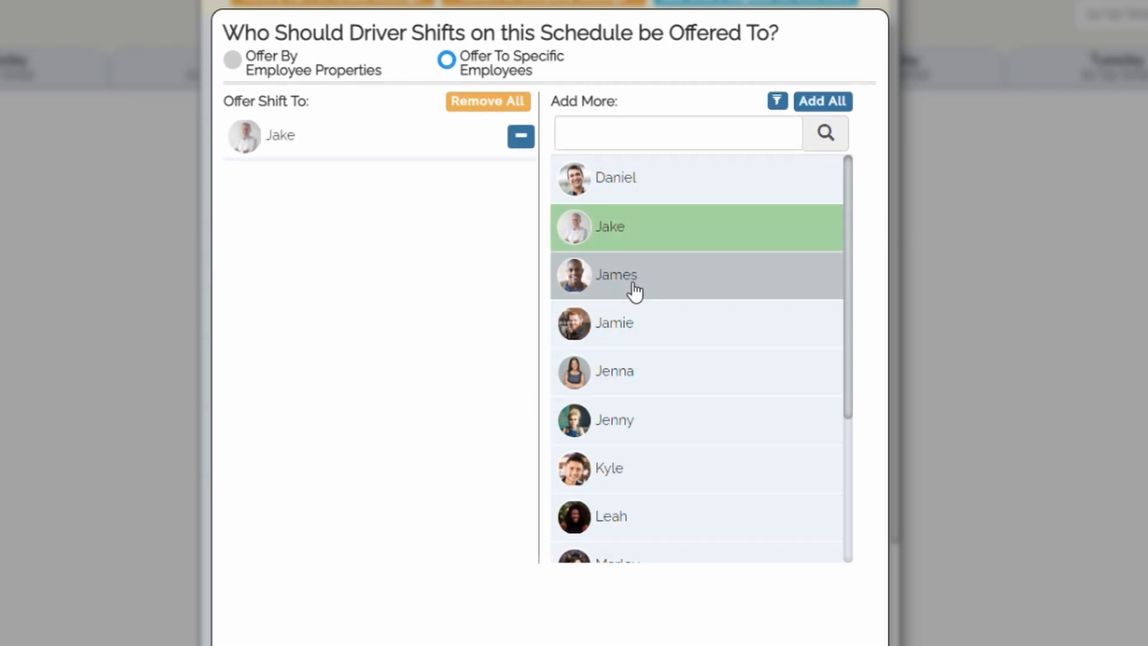
click(639, 326)
click(628, 471)
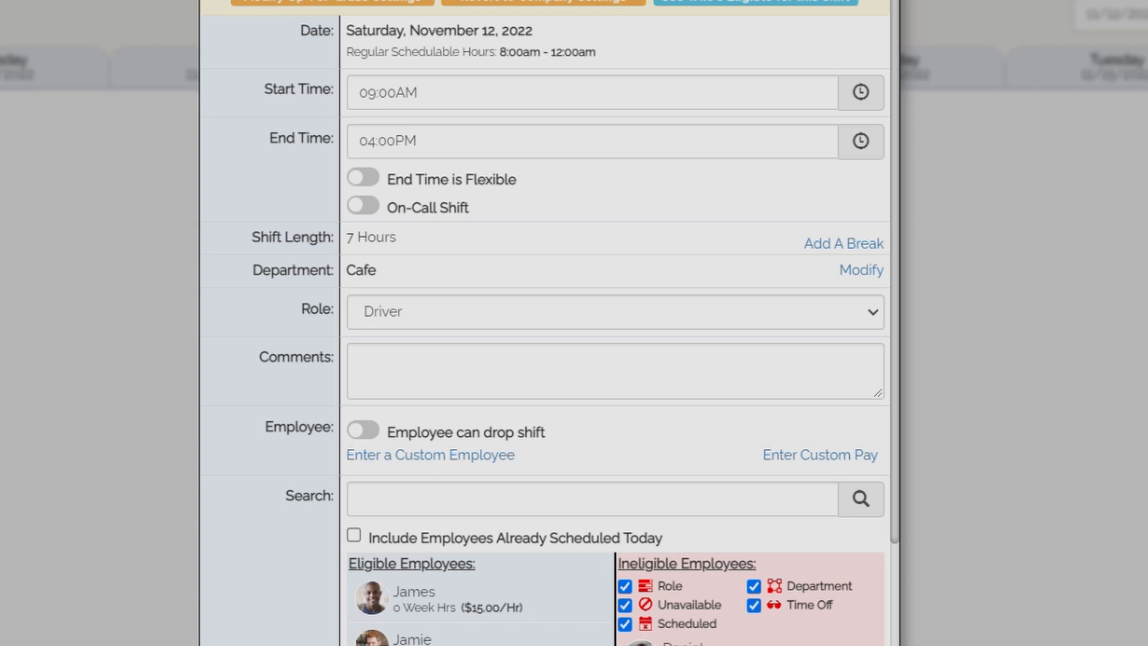
scroll(766, 631, up, 3)
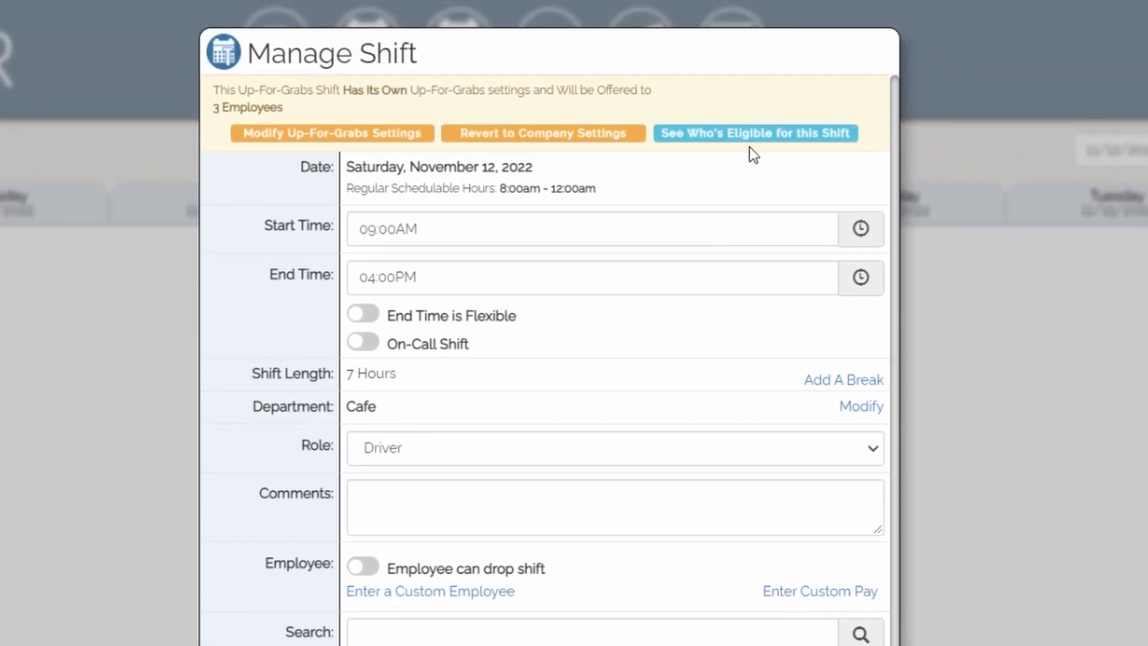
click(802, 137)
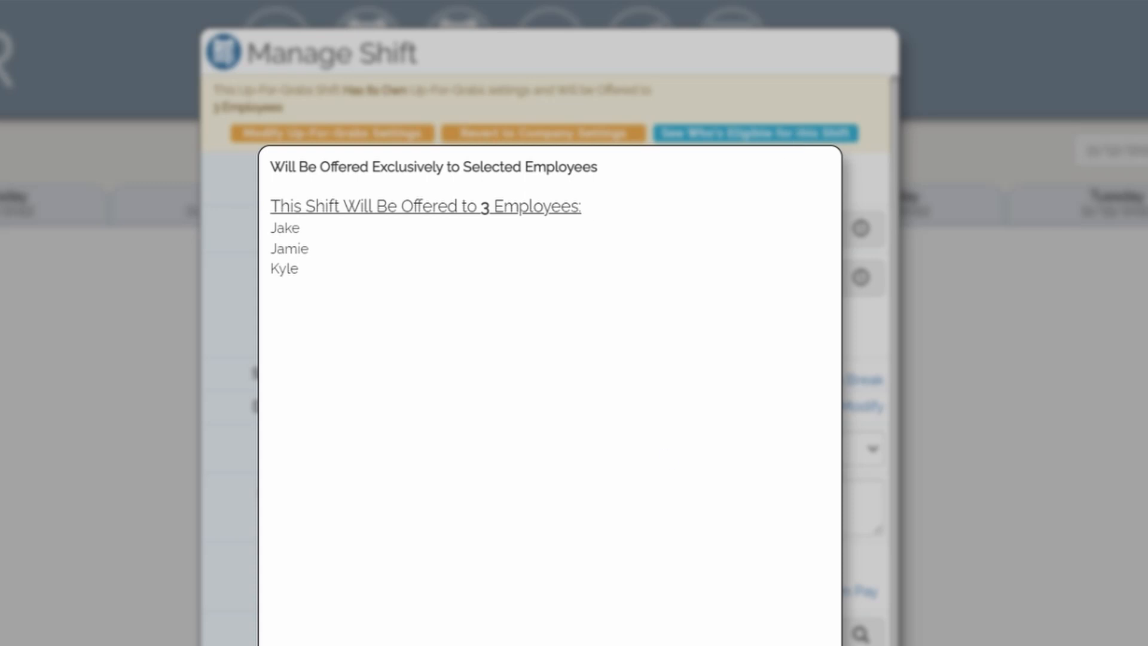
click(677, 580)
Save the unassigned Driver shift and view the employees it is offered to from Saturday's schedule
click(752, 613)
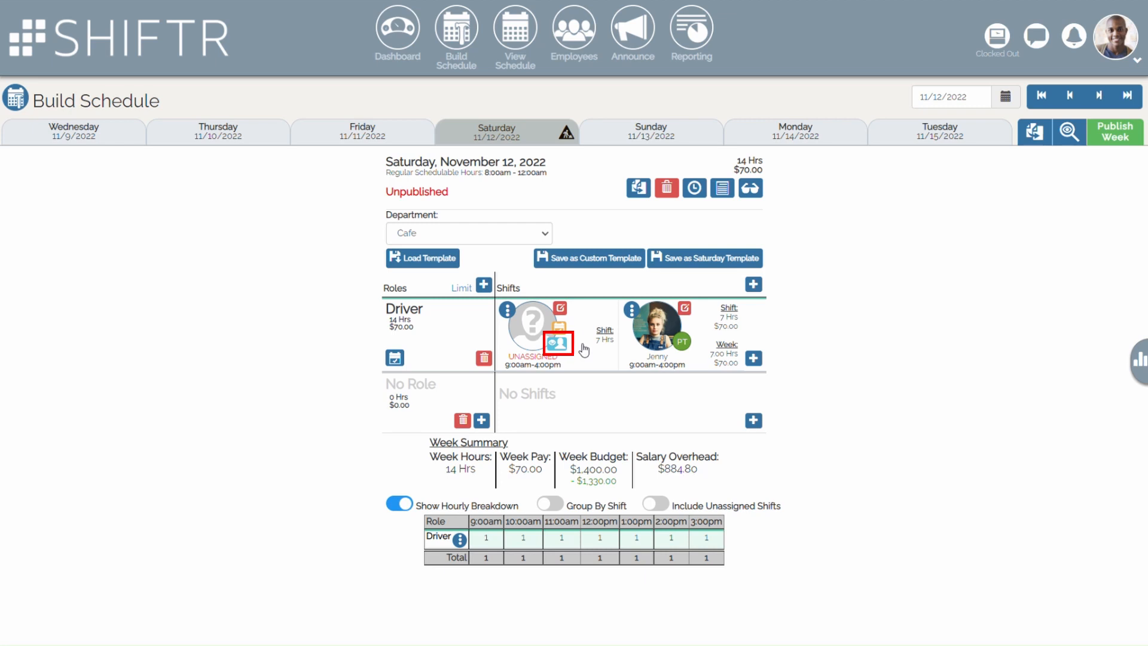
click(557, 344)
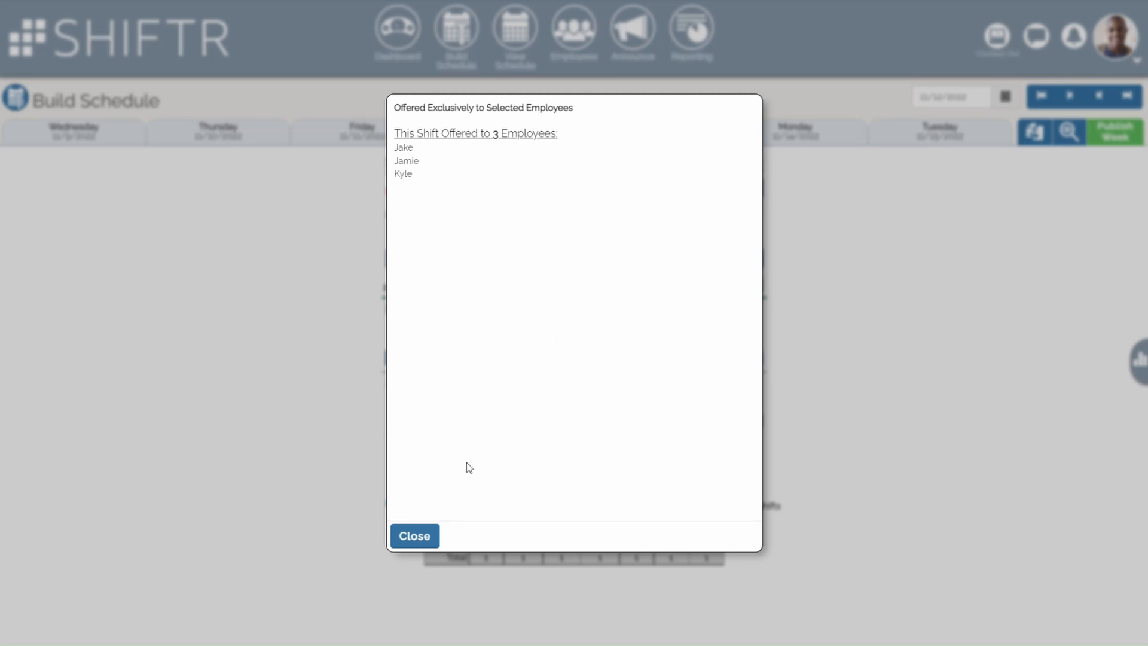
click(428, 538)
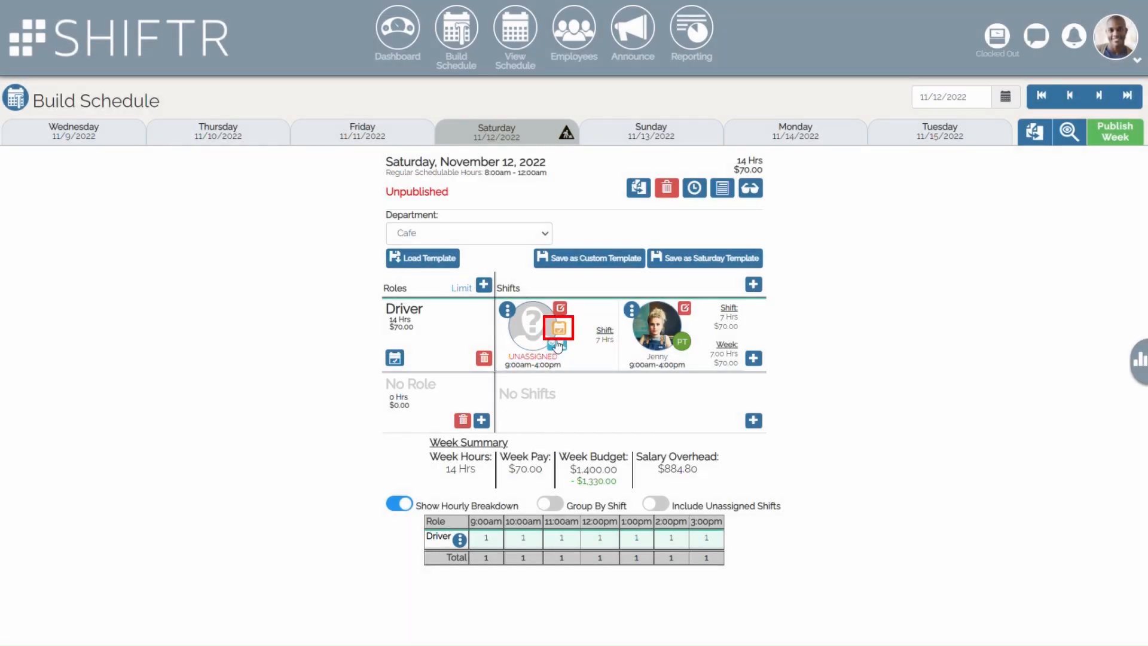
Review the unassigned Driver shift's own Up-For-Grabs settings from Saturday's schedule and close them without making changes
click(562, 330)
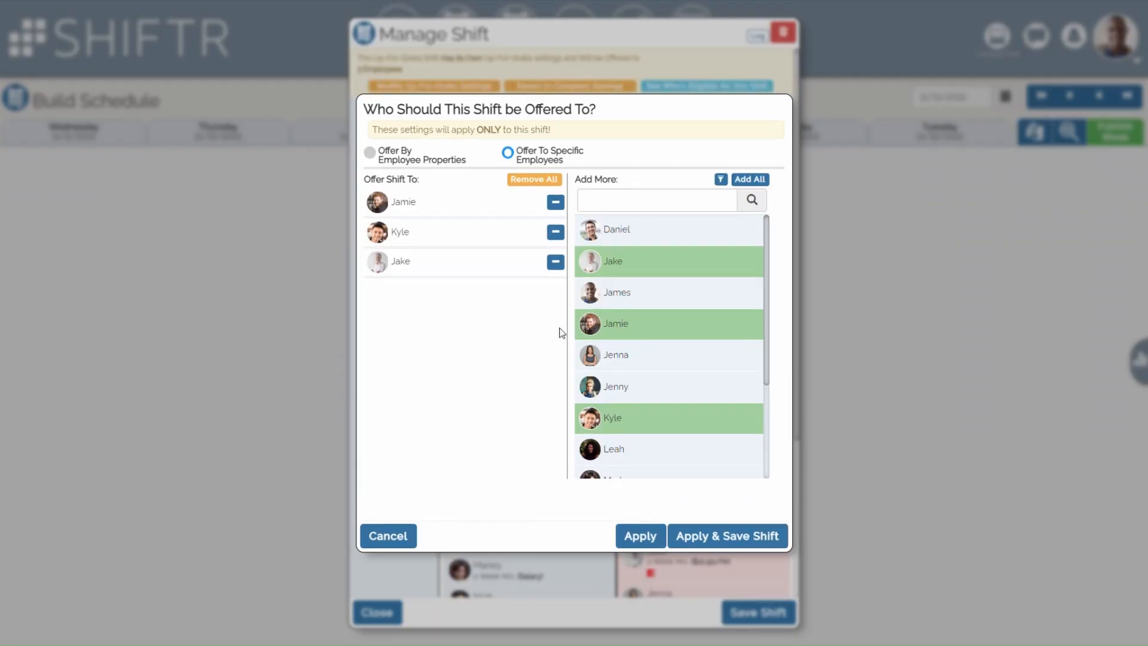
click(387, 536)
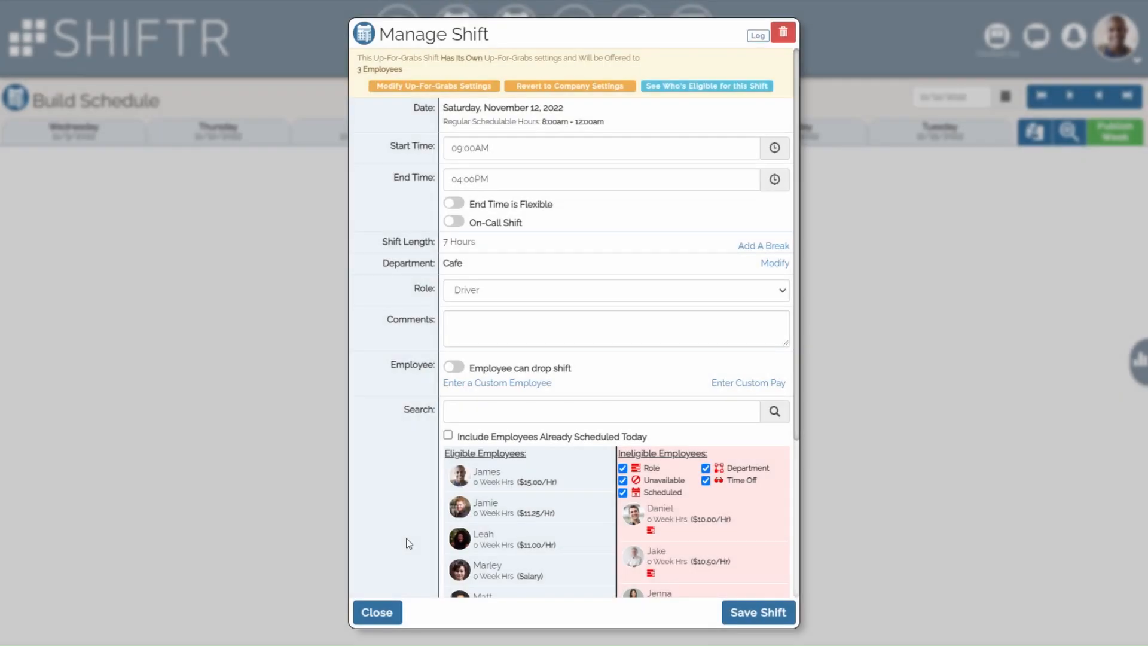
click(378, 613)
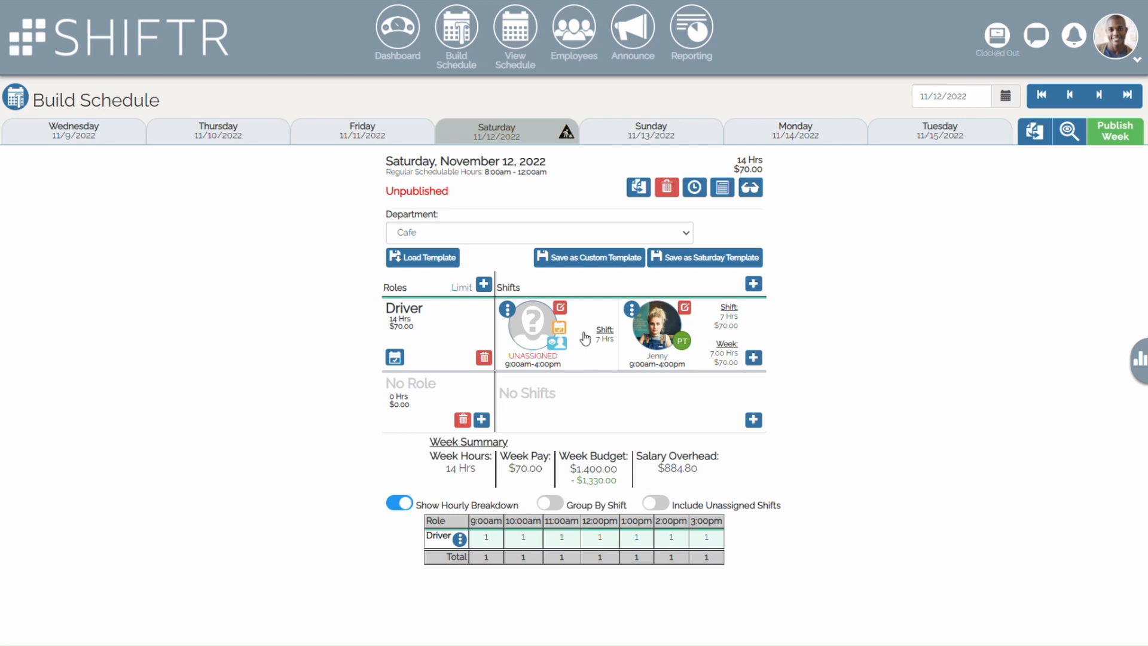
Check which employees are eligible to claim the Driver role's Up-For-Grabs shifts on Saturday's schedule
click(406, 364)
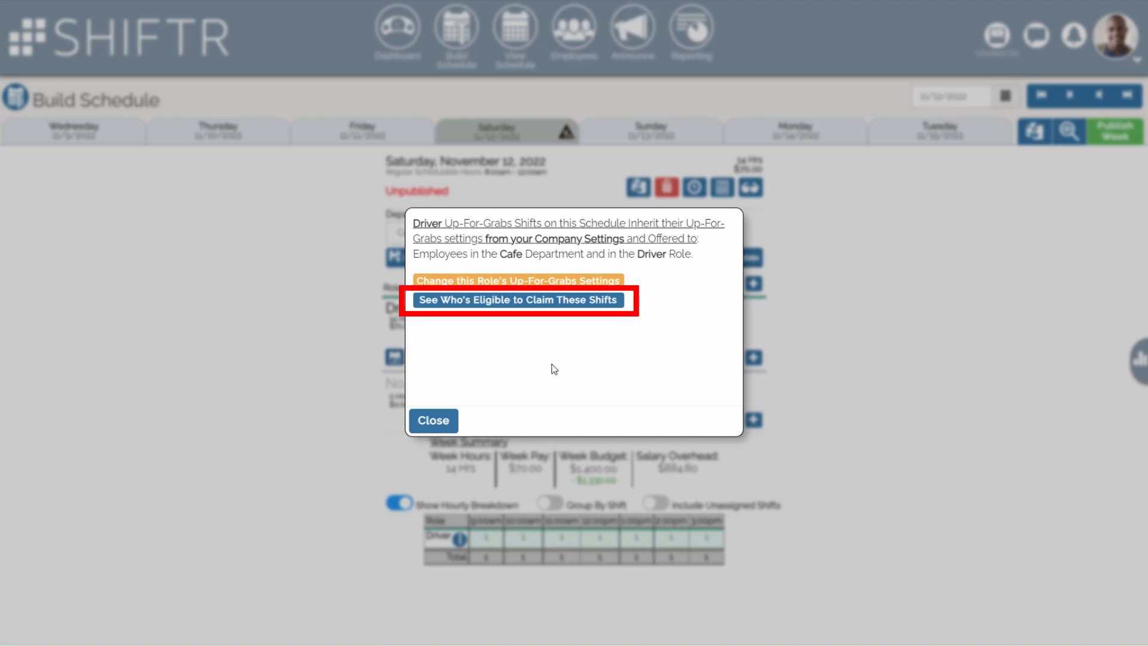
click(622, 300)
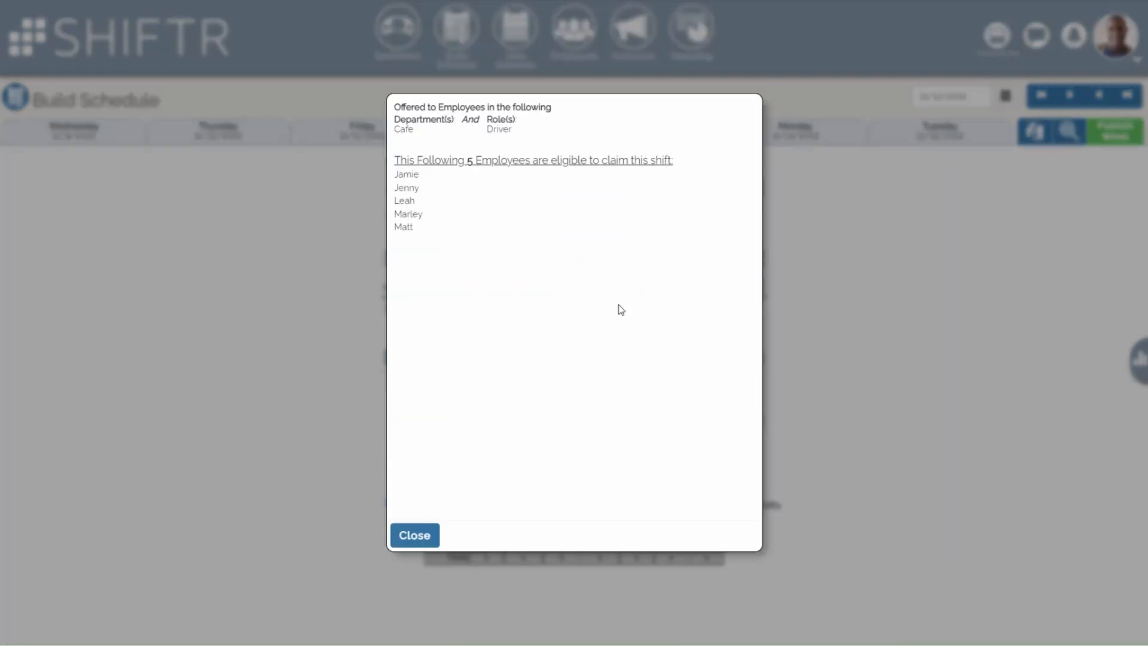
click(430, 537)
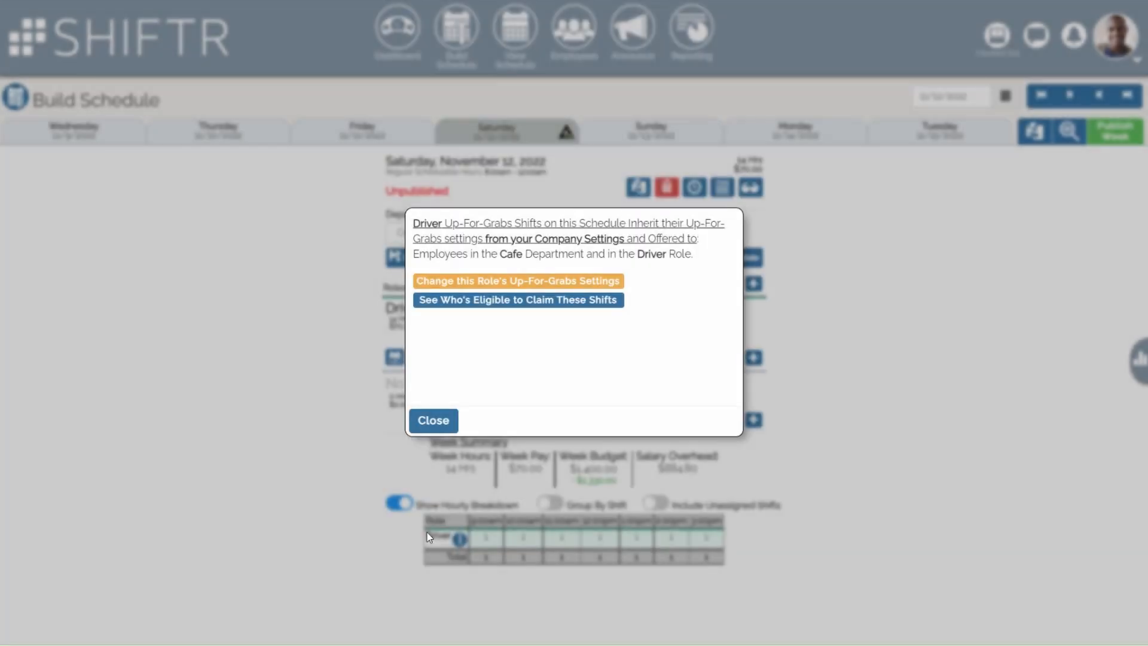
Change the Driver role's Up-For-Grabs settings, resetting individually set shifts to use them, and also offer the shifts to the Manager Role
click(620, 285)
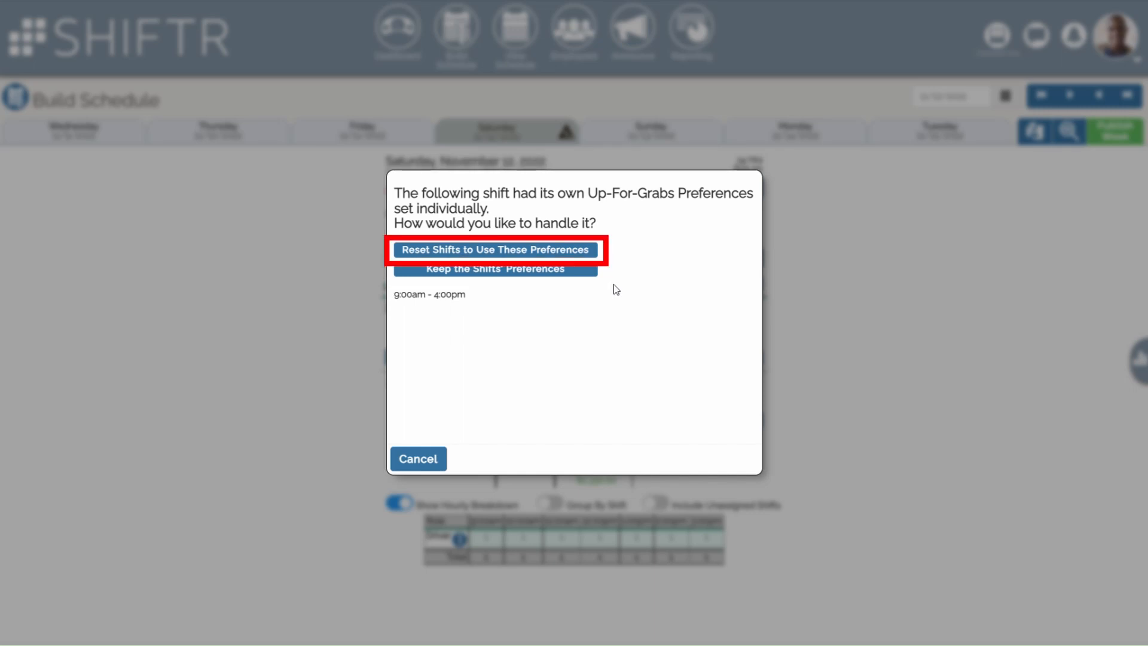
click(578, 250)
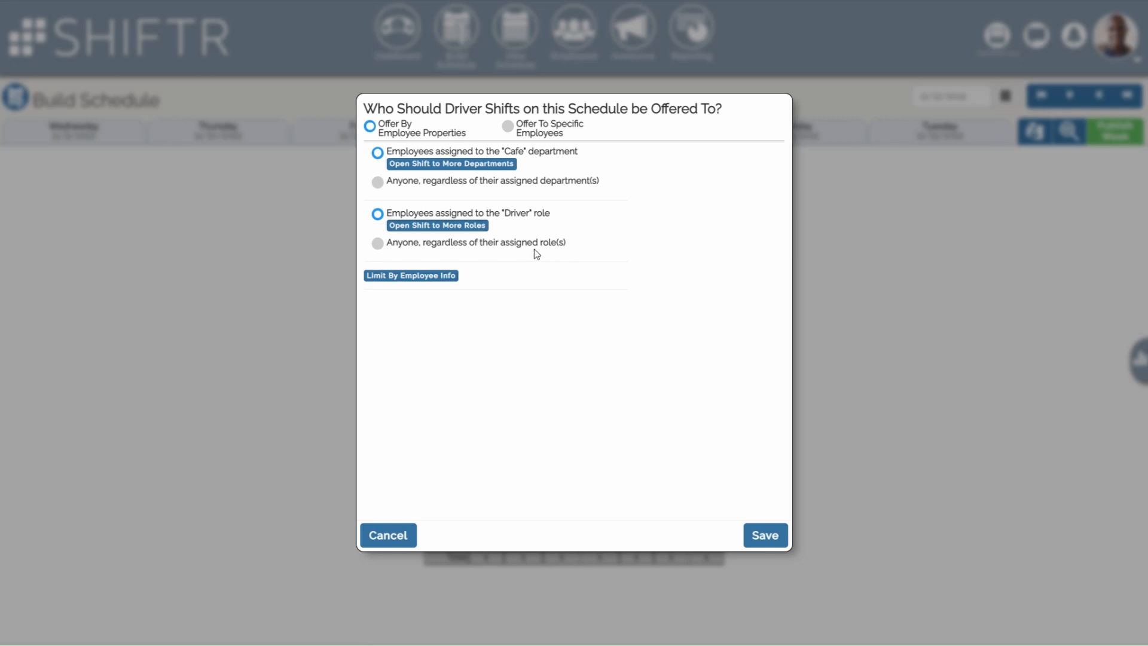
click(469, 225)
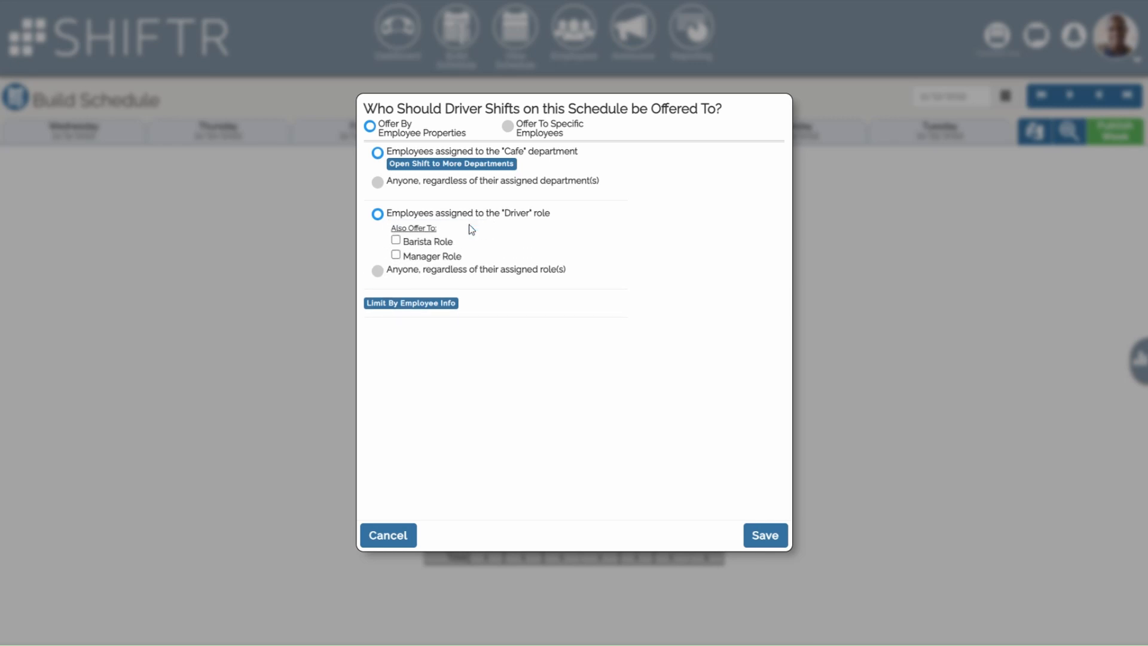
click(428, 257)
Limit the Driver role's shifts to employees whose Has Food Handler Permit value is Yes, and save the role's settings
click(423, 305)
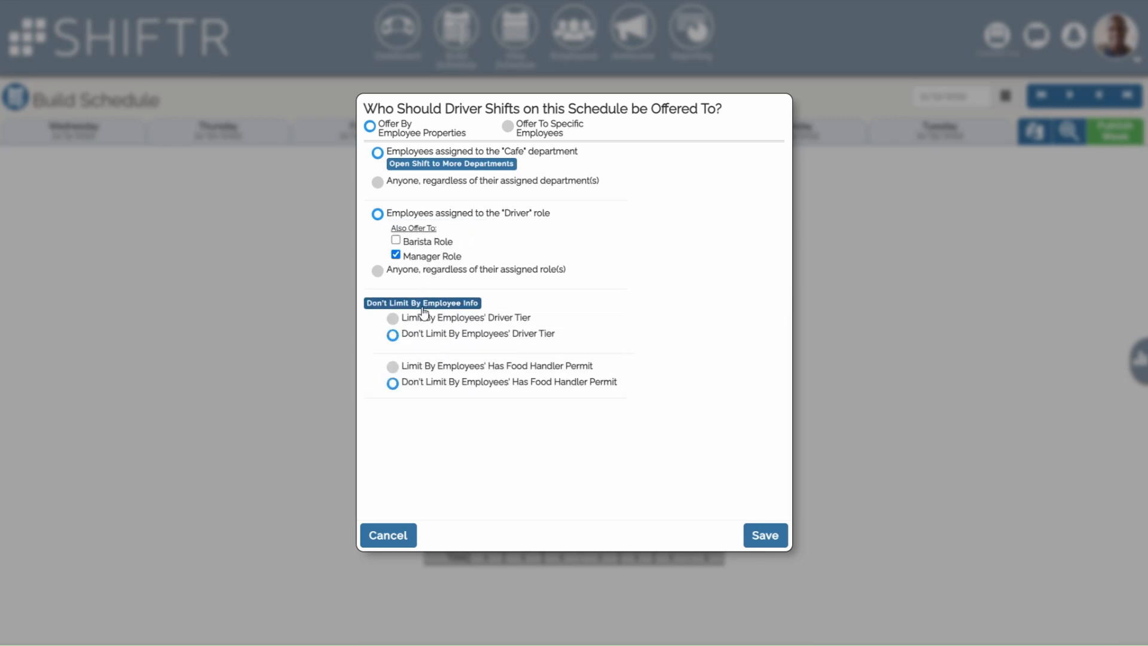
click(426, 367)
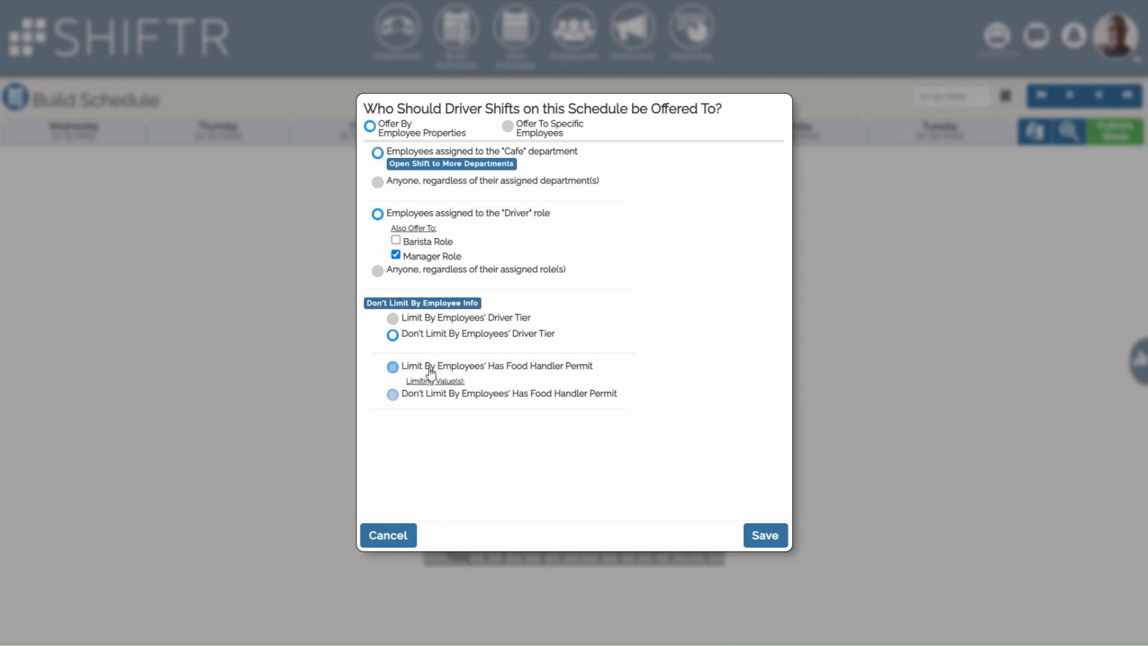
click(424, 396)
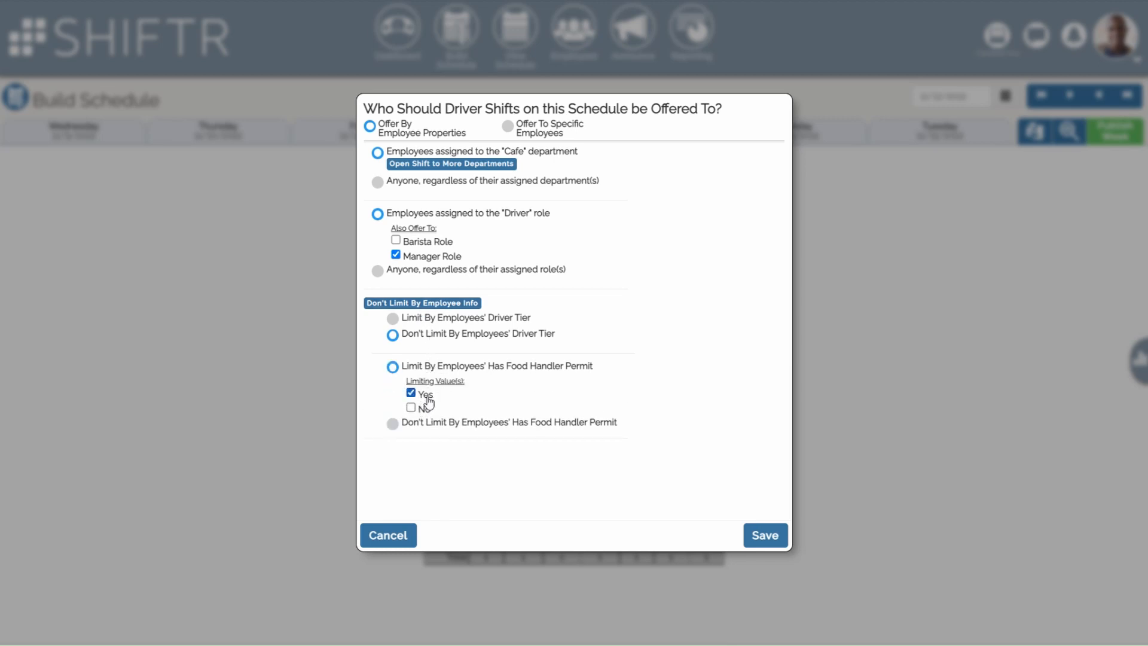
click(766, 536)
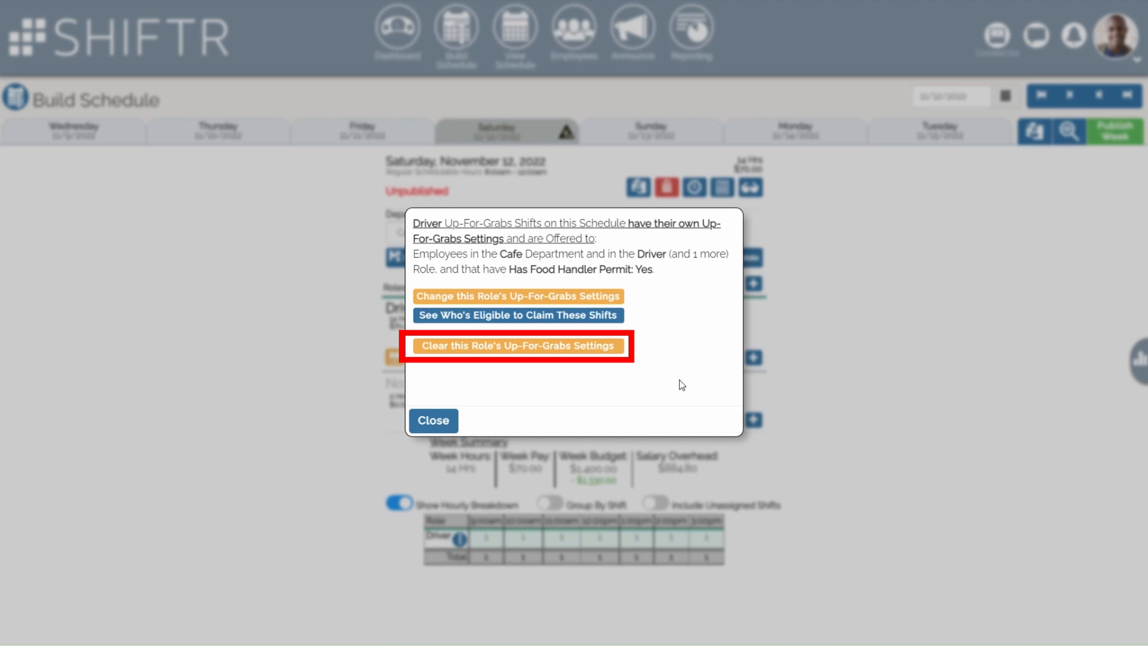
Clear the Driver role's Up-For-Grabs settings so it uses the Company Settings, and close the role's settings window
click(615, 346)
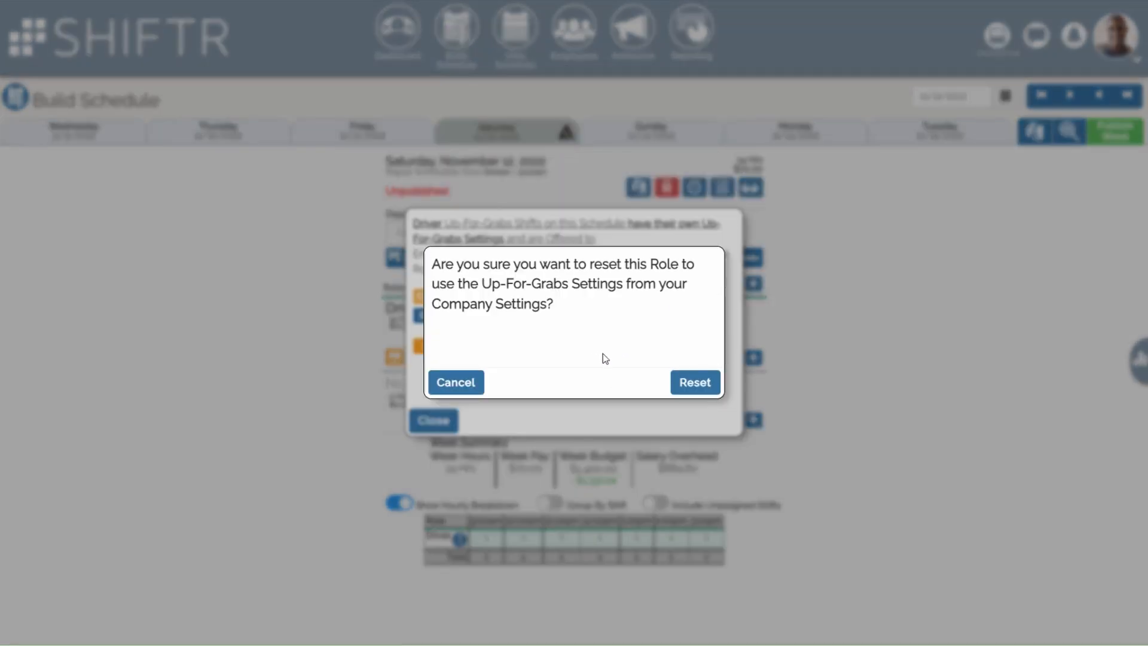
click(709, 386)
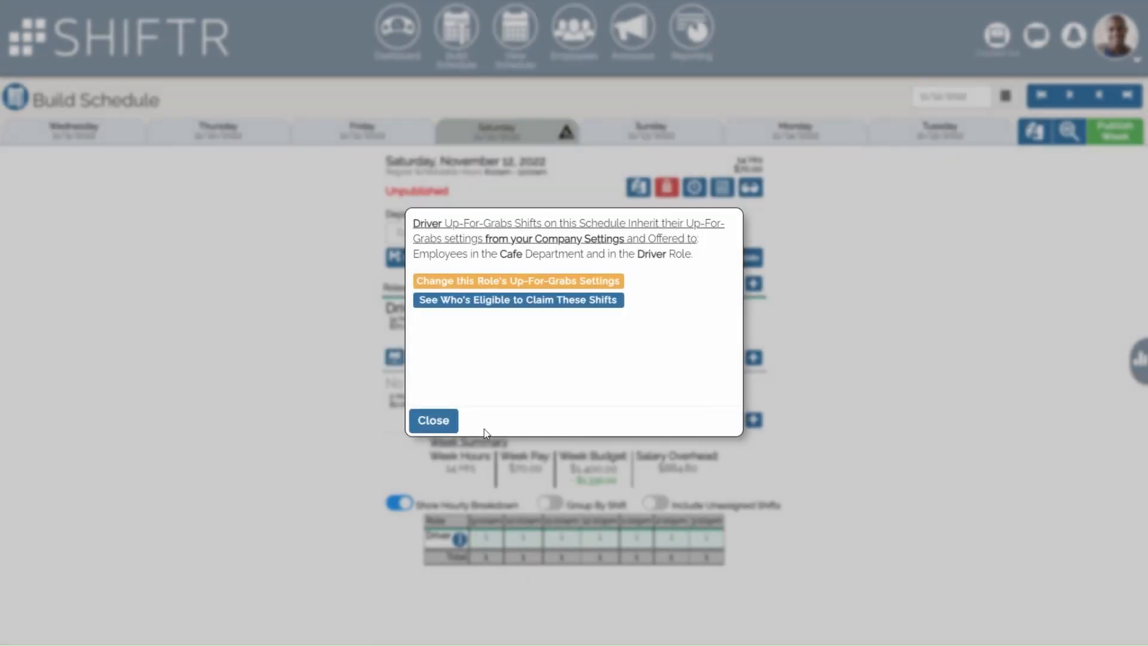
click(433, 421)
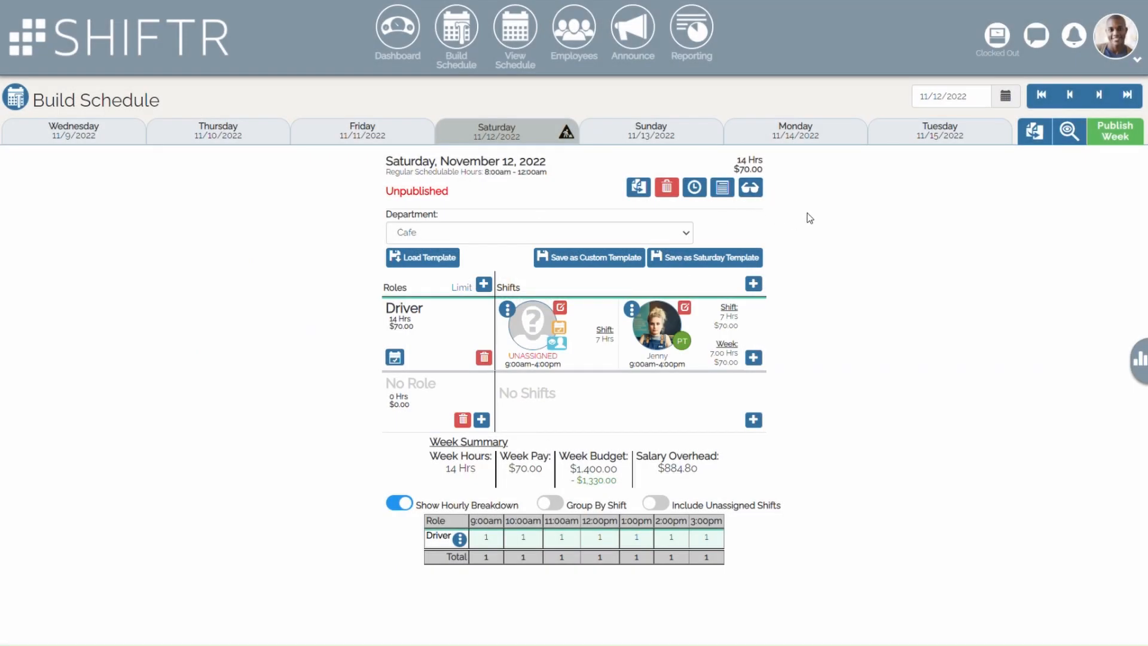
Publish the week's schedule for November 9–15, 2022, switching on notification of eligible employees about its Up-For-Grabs shifts
click(1110, 138)
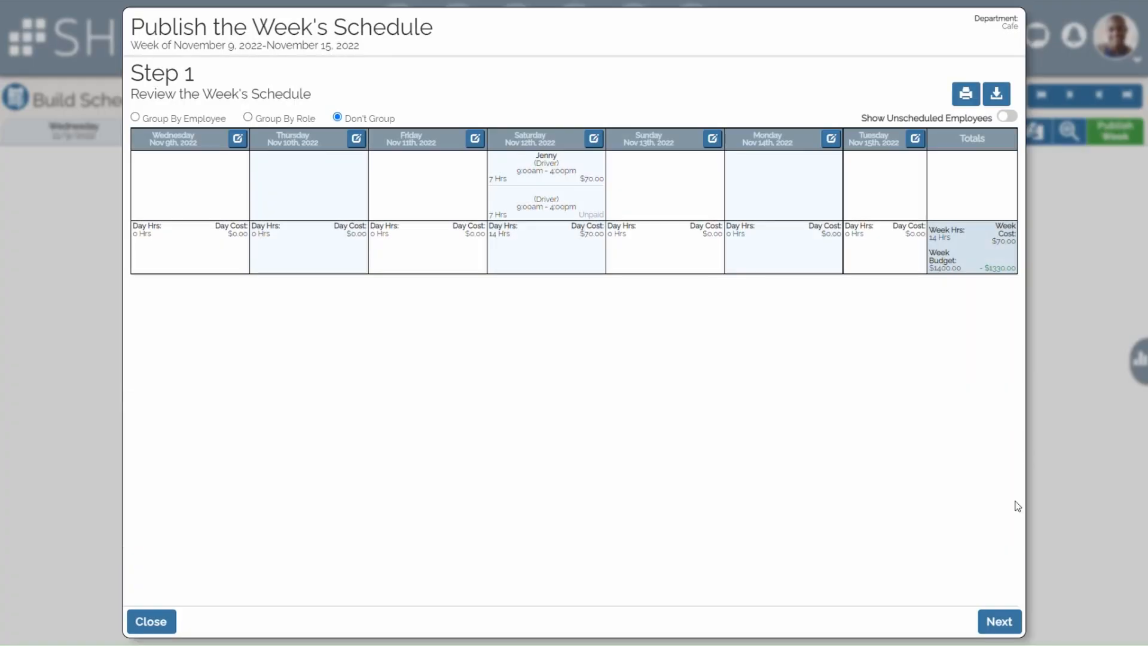
click(1002, 624)
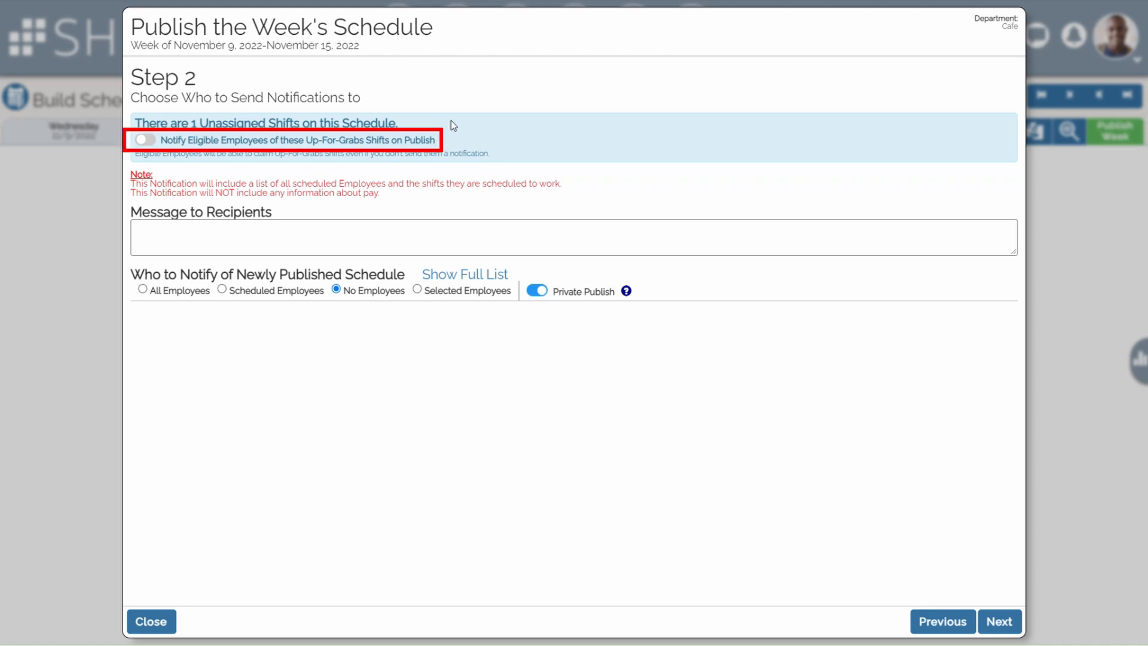
click(153, 145)
click(154, 145)
click(154, 145)
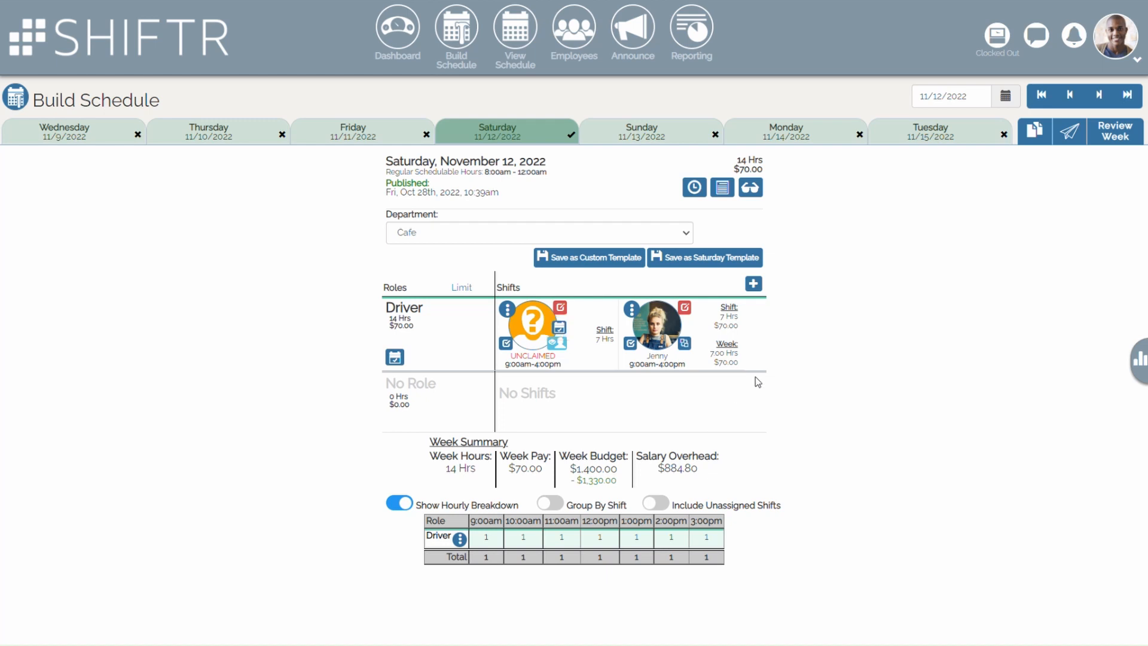
click(1005, 99)
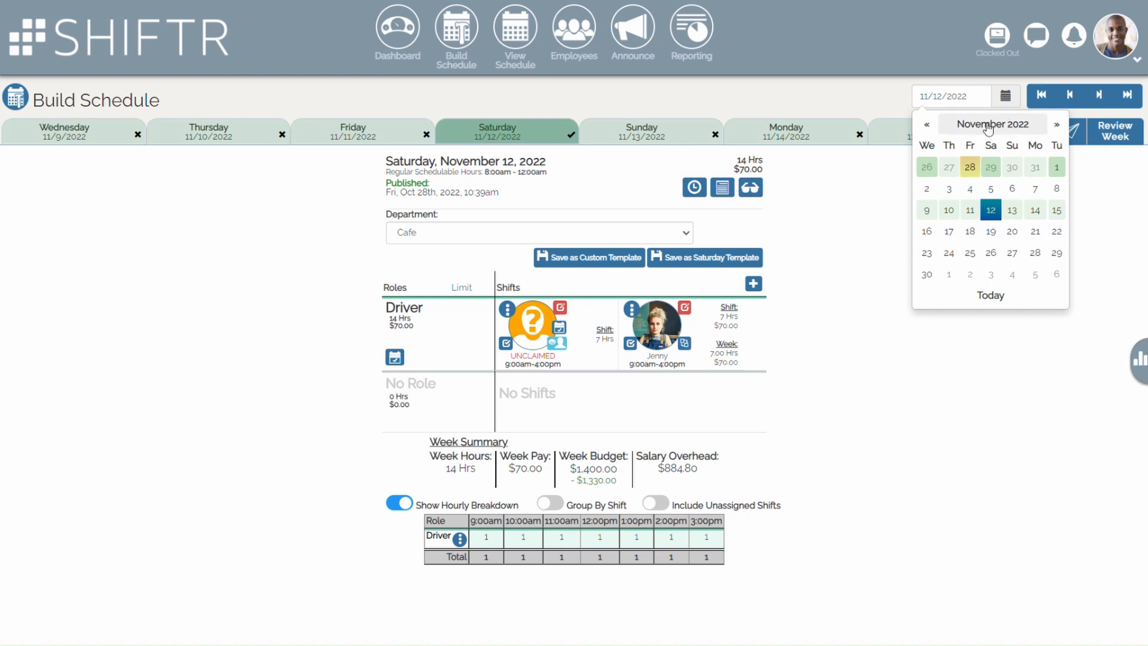
click(926, 167)
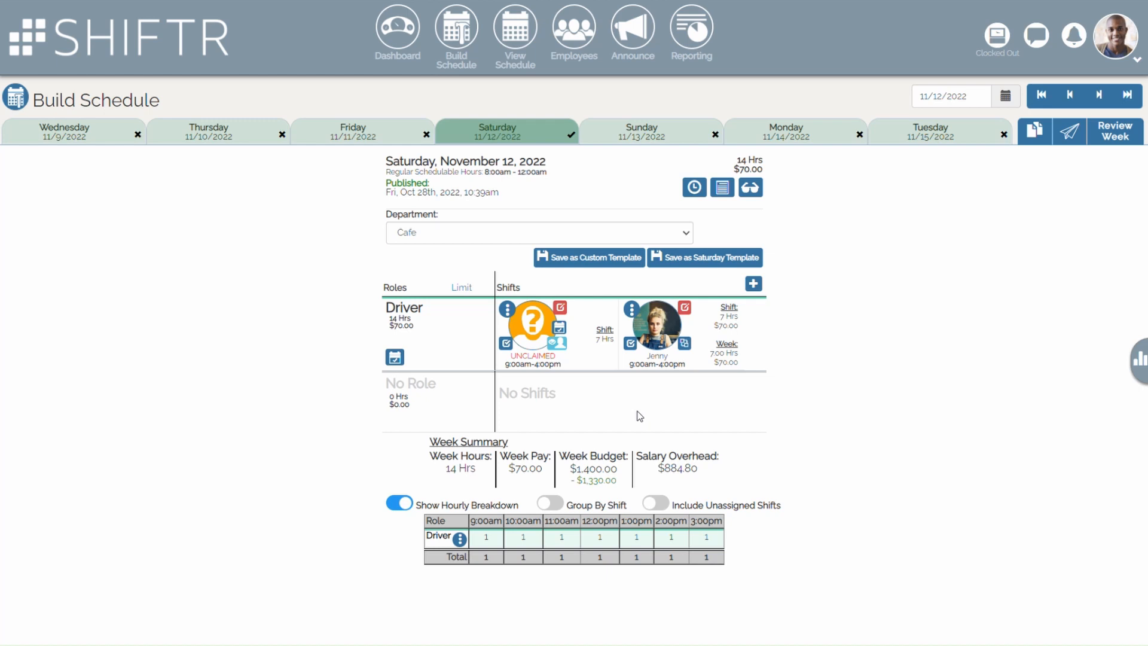
Turn on Notify Eligible Employees on Save for the unclaimed Saturday Driver shift and save the shift
click(560, 308)
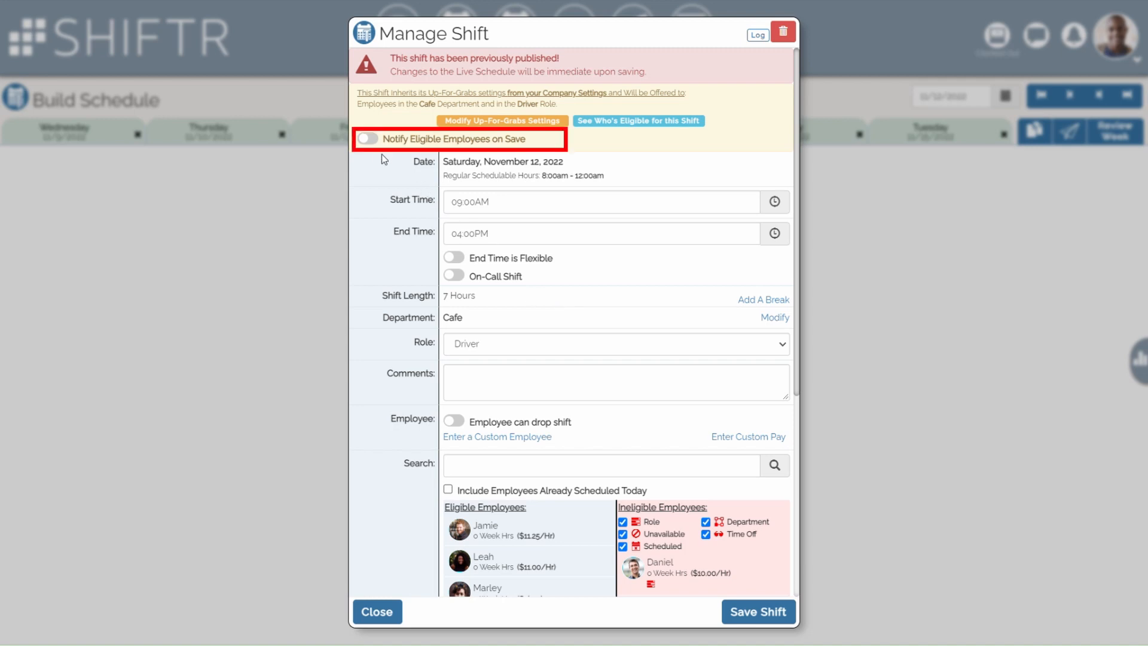
click(373, 141)
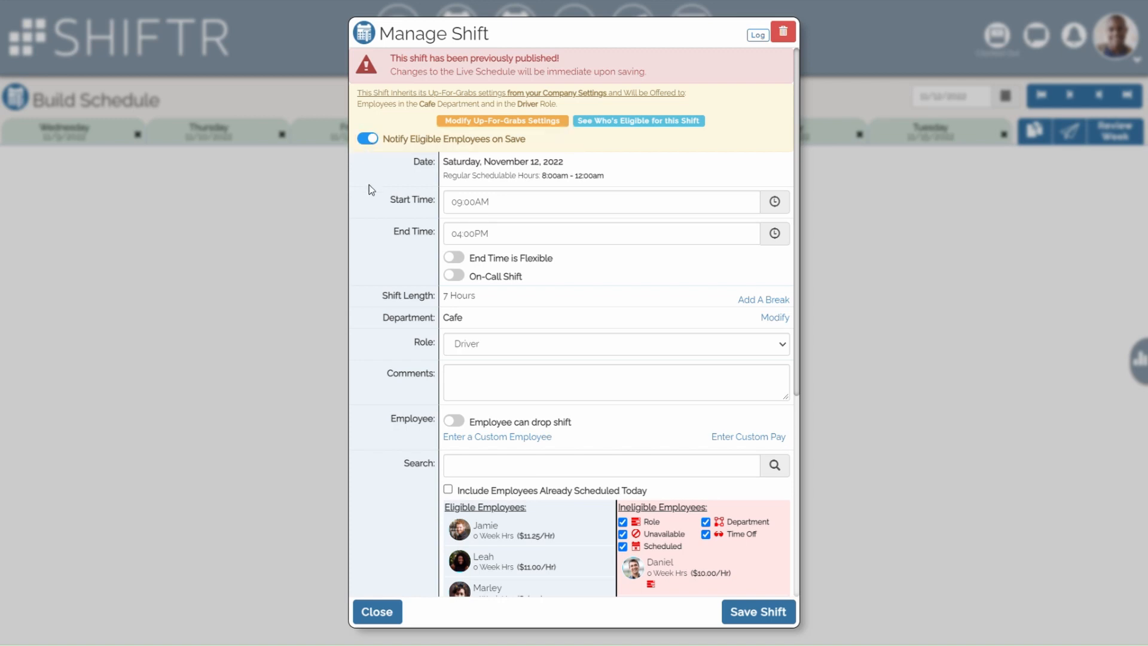
click(758, 610)
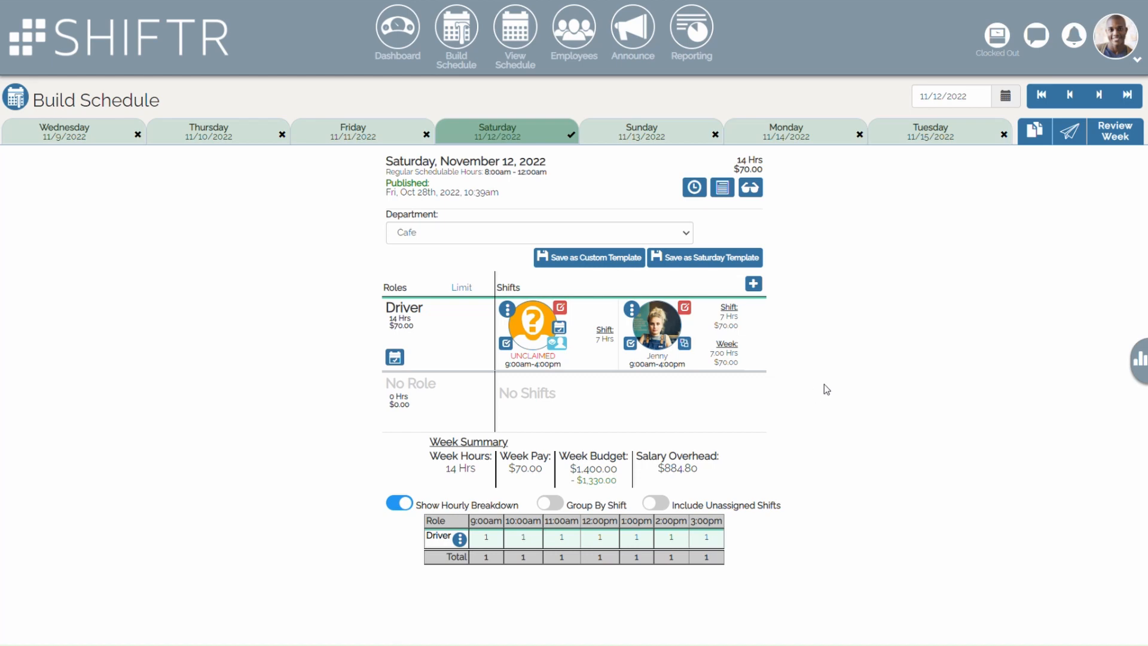
Set the company's Up-For-Grabs shifts to be offered to anyone, regardless of assigned departments or roles, and save the settings
click(1111, 55)
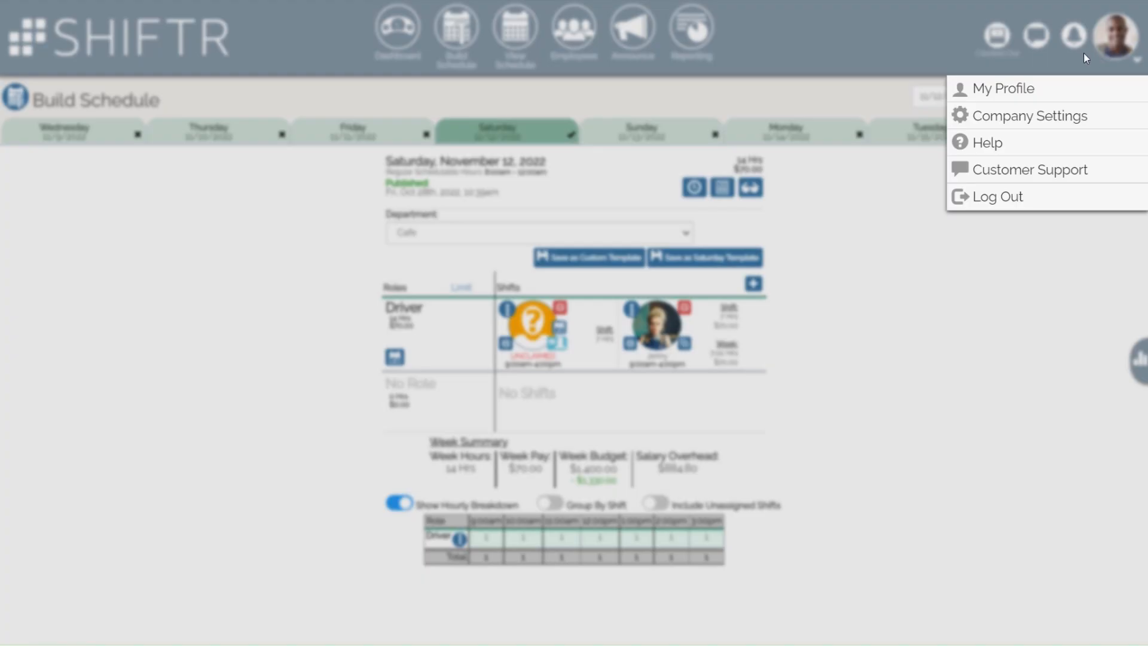
click(1053, 112)
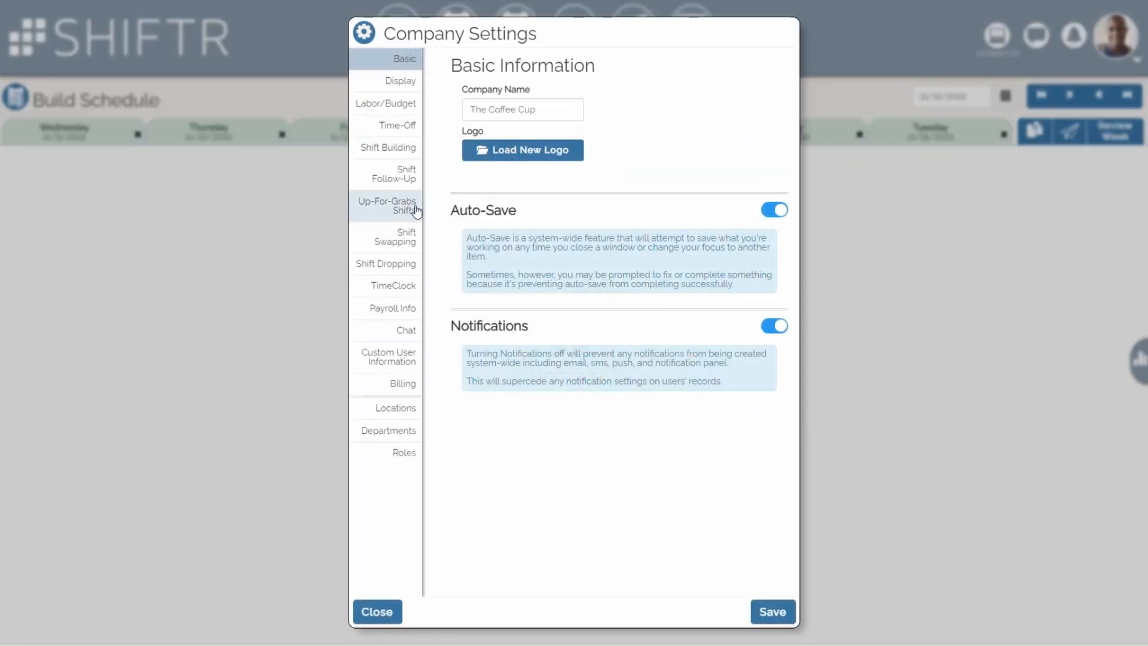
click(423, 210)
click(491, 173)
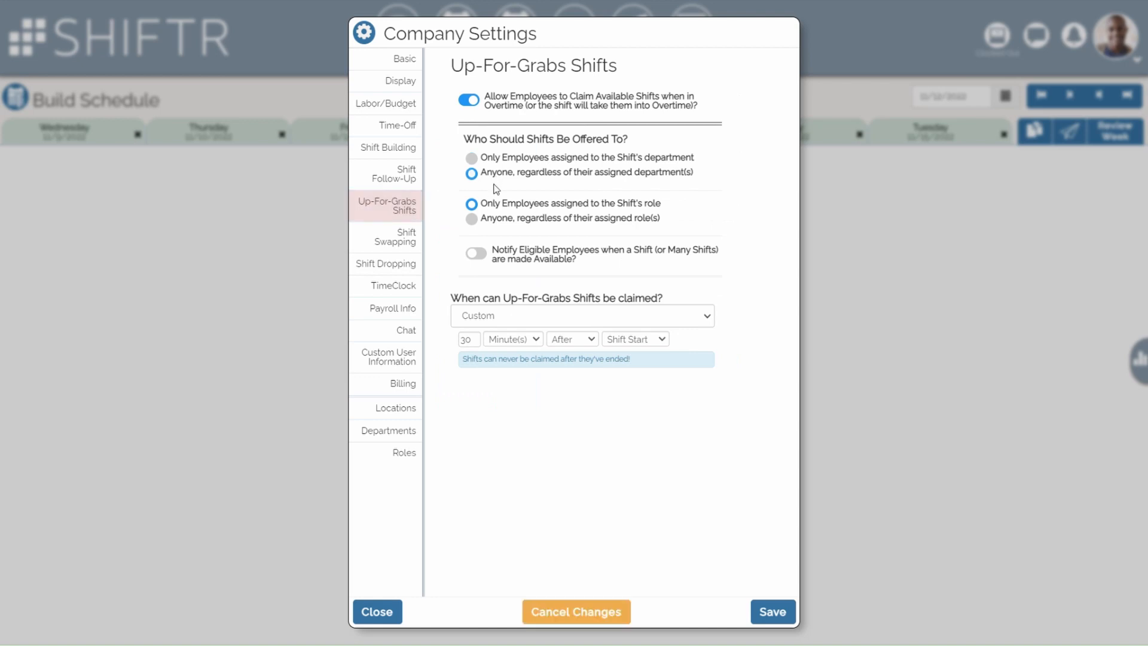
click(499, 219)
click(772, 611)
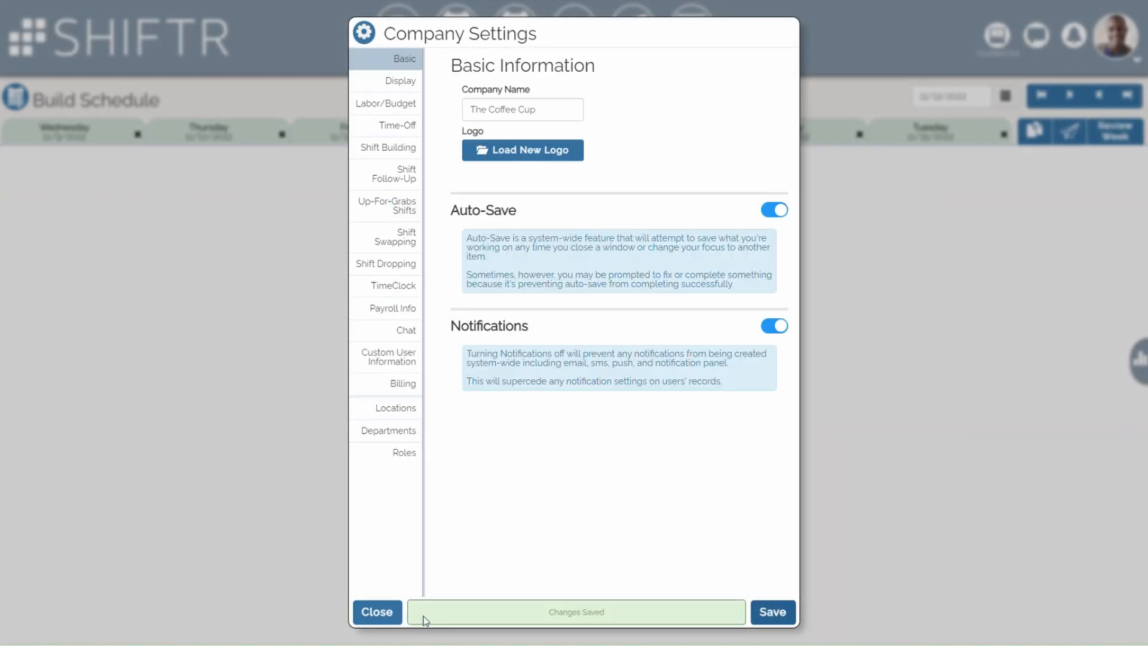
click(376, 611)
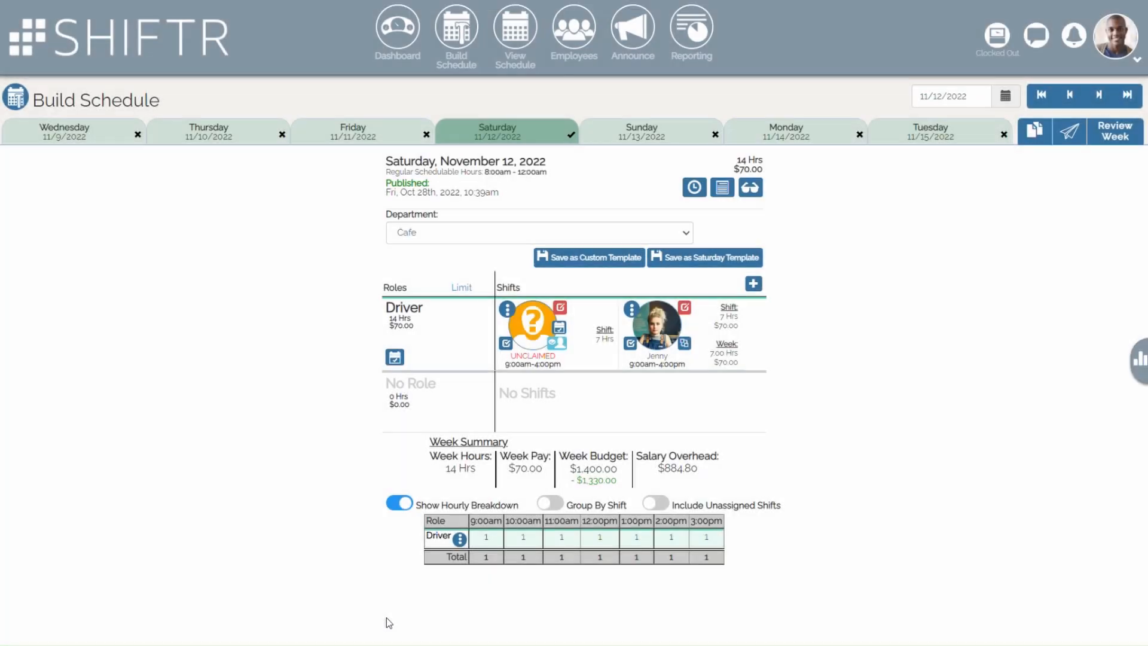
Check which employees the unclaimed Saturday Driver shift is offered to from the schedule being built
click(557, 344)
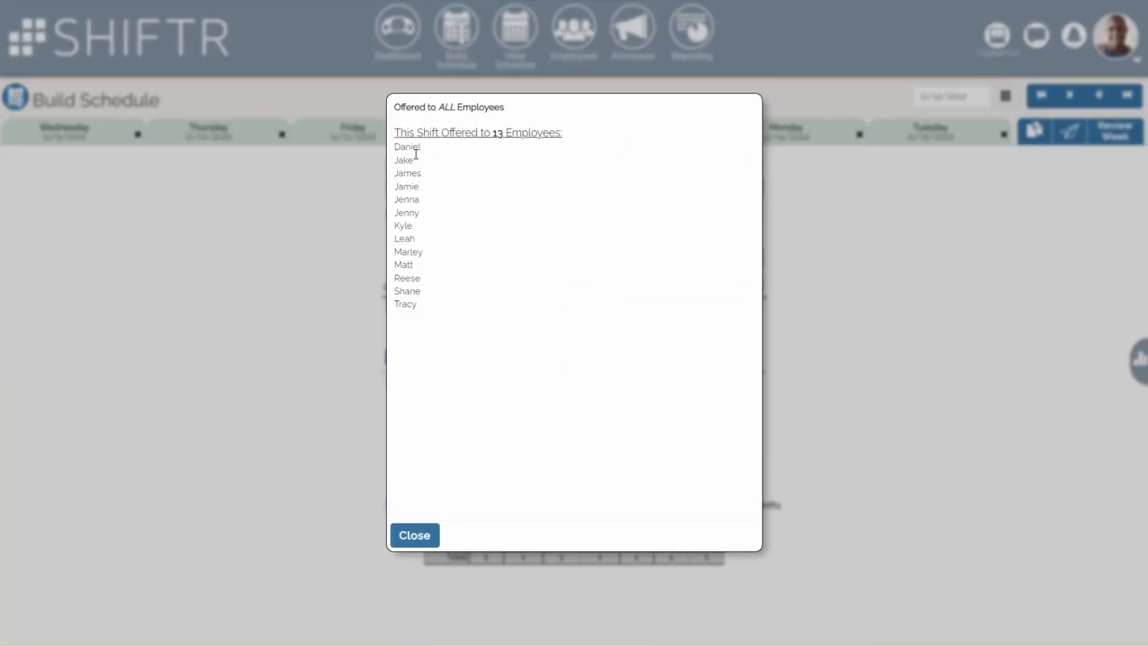
click(421, 541)
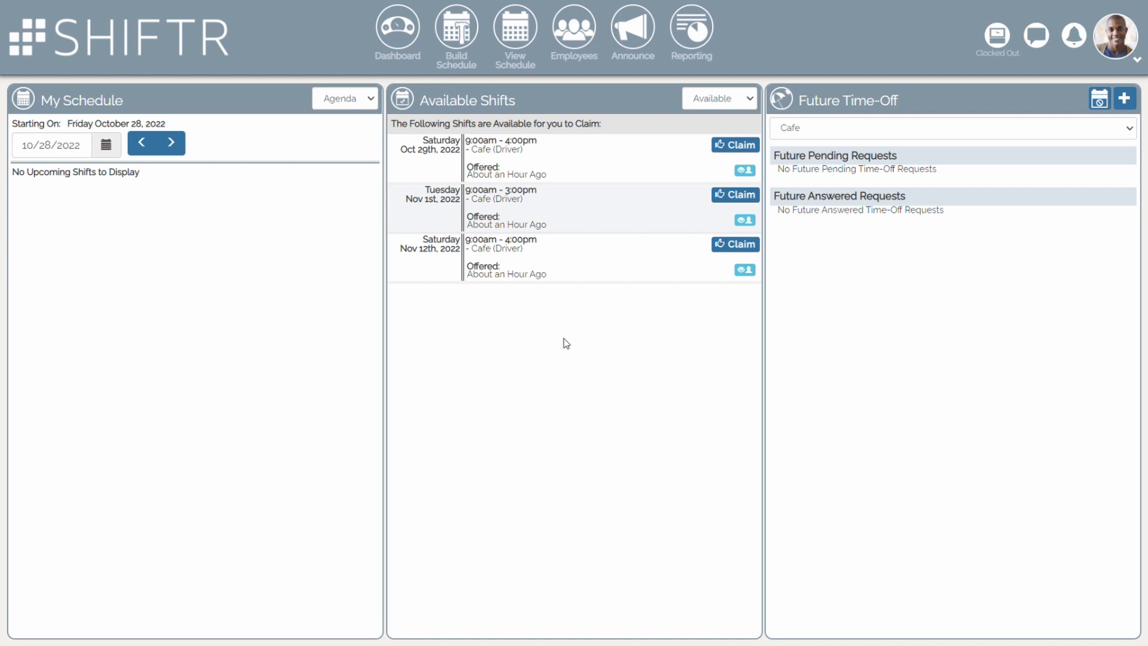
View who the unassigned Saturday Driver shift is offered to in the published weekly schedule, and return to the dashboard
click(515, 31)
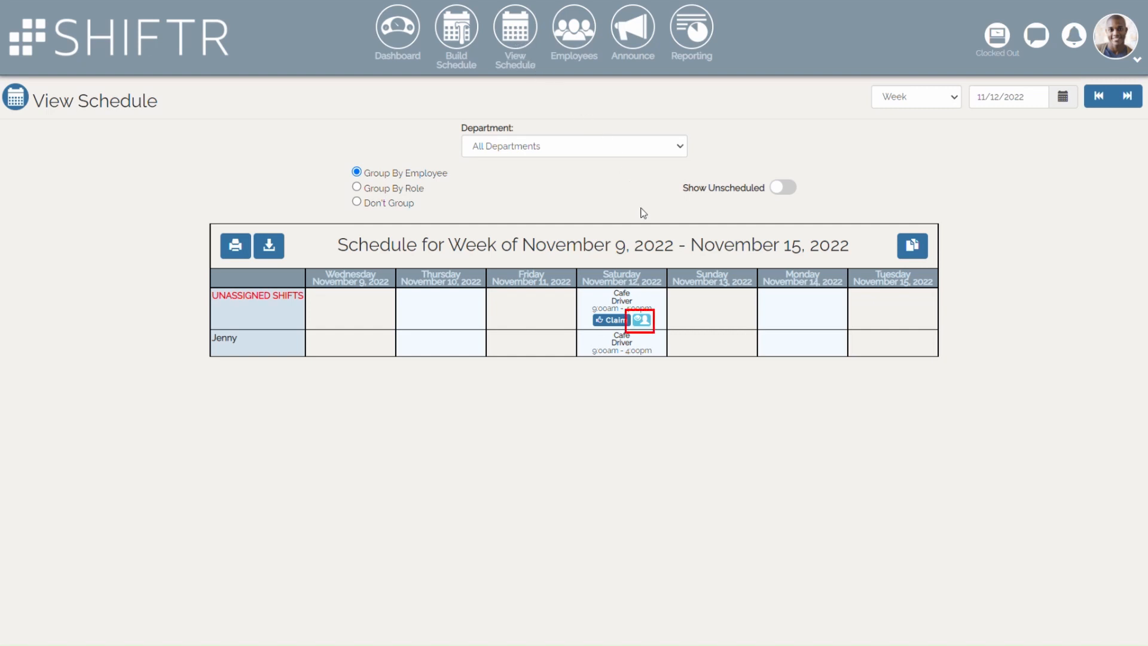
click(648, 326)
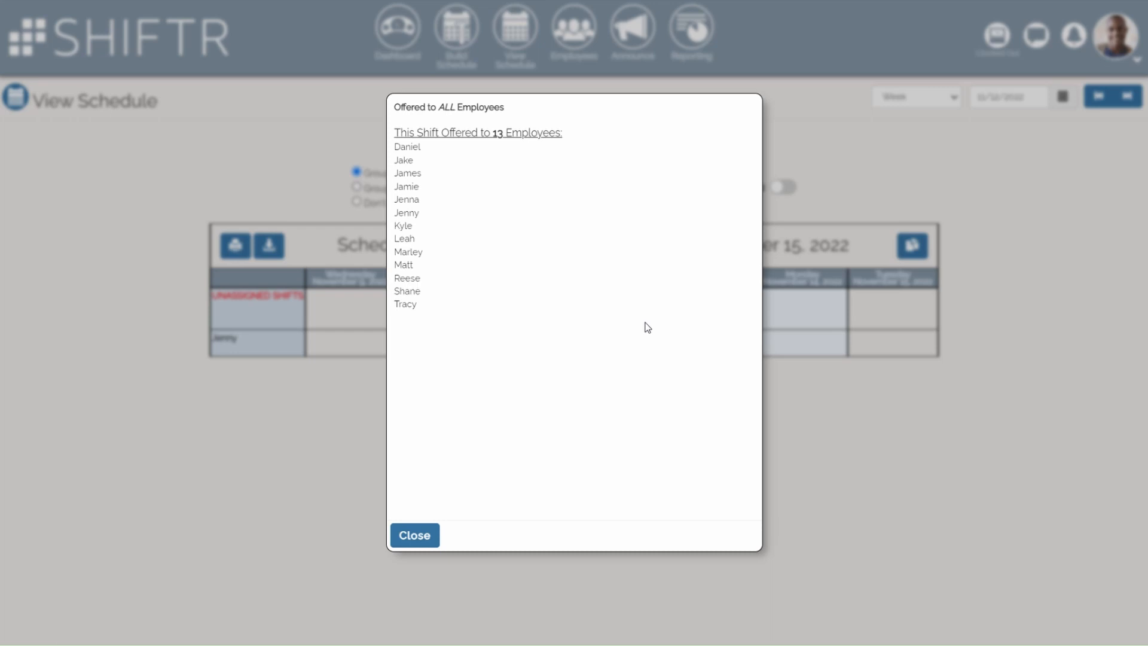
click(416, 536)
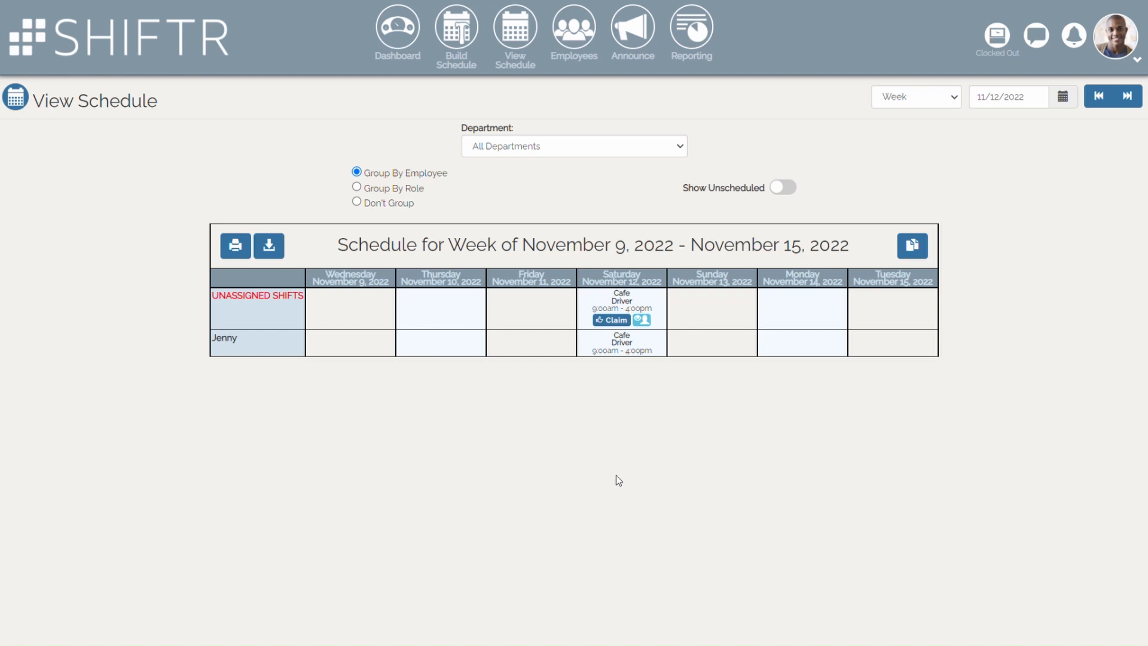
click(411, 47)
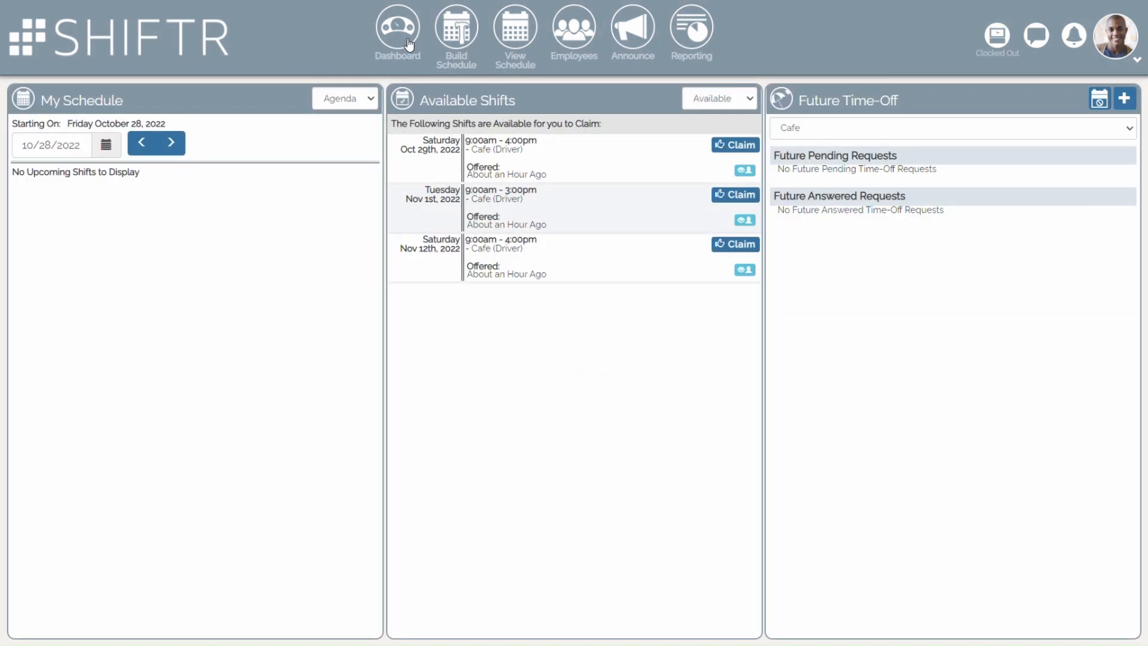